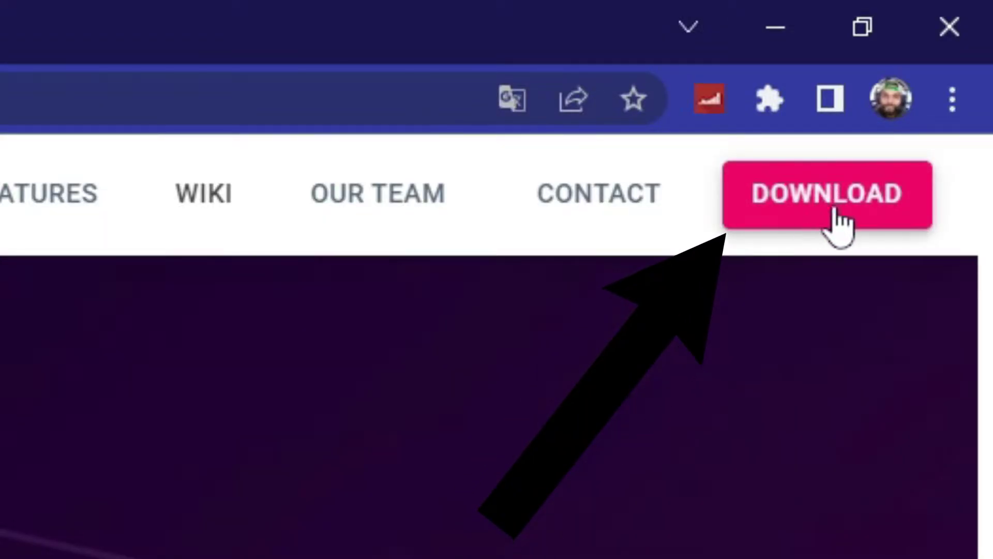
Open the download section of the Mix It Up website and look over the requirements and installer options
{"action": "left_click", "coordinate": [826, 212]}
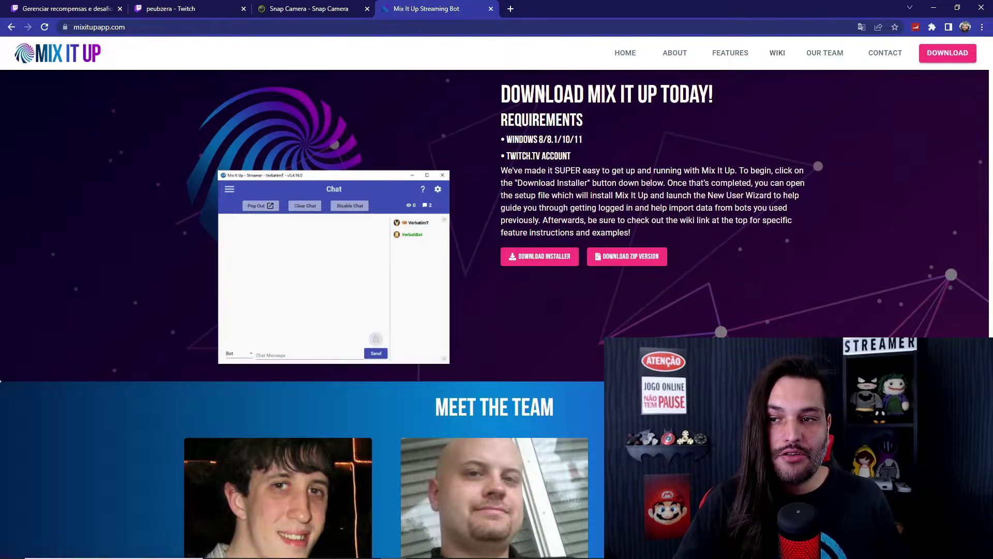
{"action": "scroll", "coordinate": [641, 205], "scroll_direction": "up", "scroll_amount": 15}
{"action": "scroll", "coordinate": [641, 205], "scroll_direction": "down", "scroll_amount": 17}
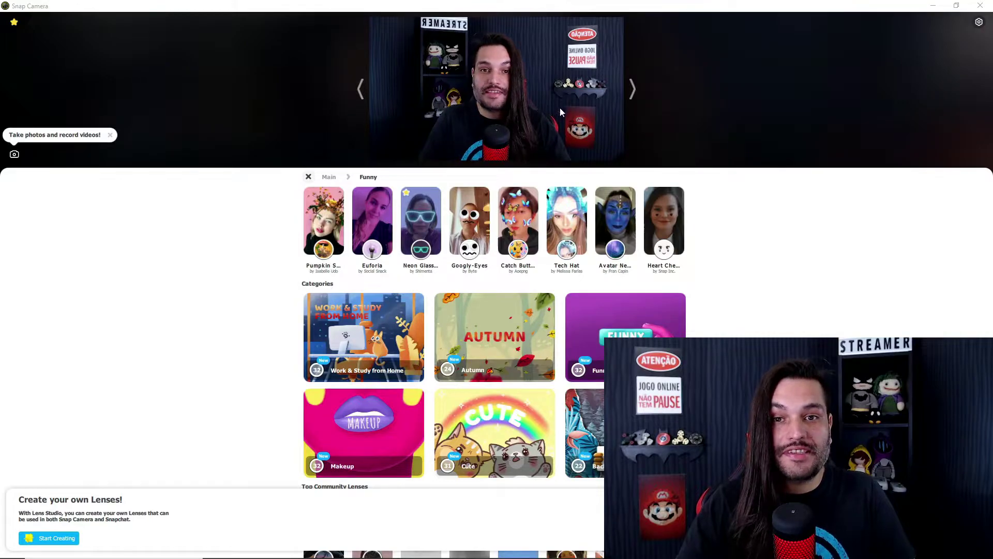
In Snap Camera, choose the c922 Pro Stream Webcam as the camera and apply the Neon Glasses lens
{"action": "left_click", "coordinate": [979, 22]}
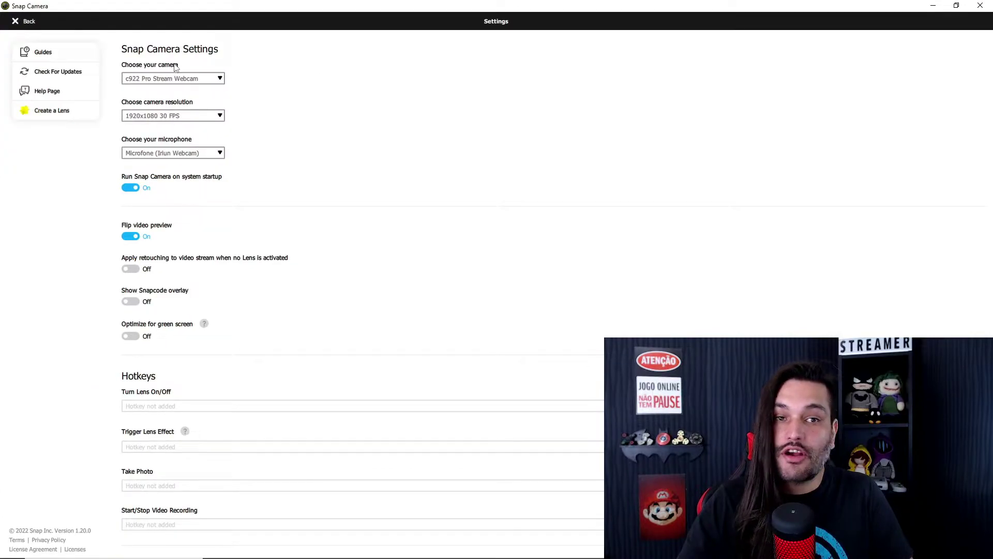
{"action": "left_click", "coordinate": [213, 78]}
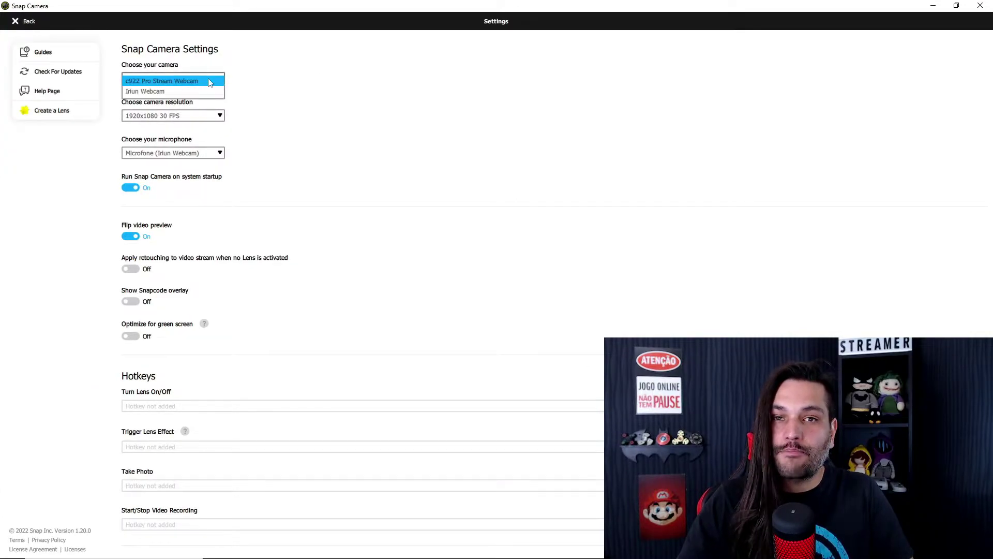
{"action": "left_click", "coordinate": [187, 82]}
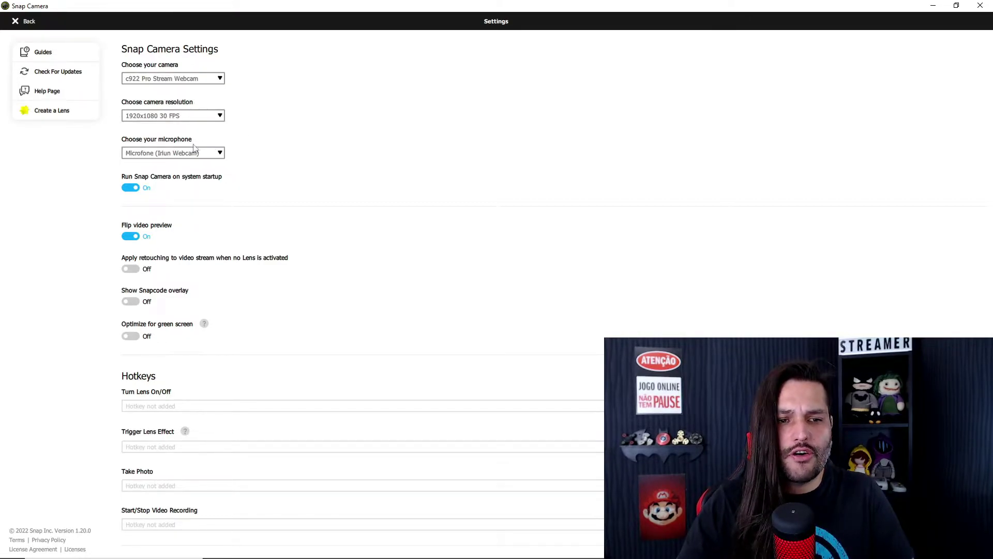
{"action": "left_click", "coordinate": [31, 22]}
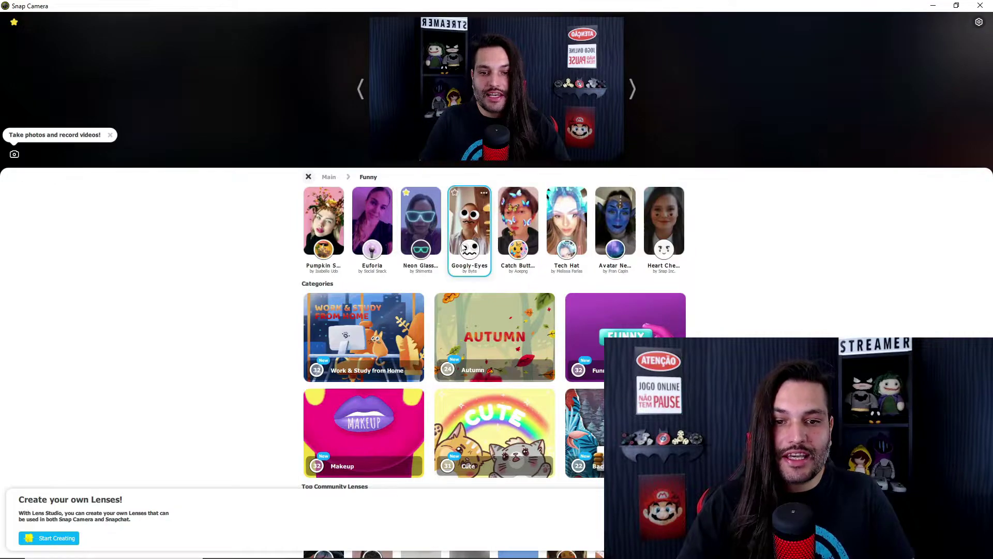
{"action": "left_click", "coordinate": [421, 229]}
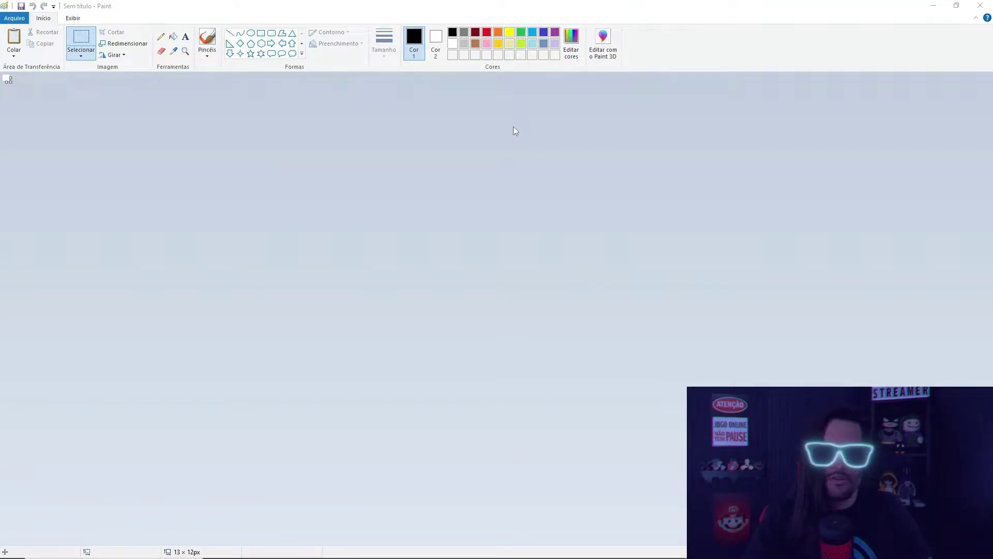
Switch to Paint, paste the OBS screenshot, and transfer the face area, about 391 × 375 px, into a new image without saving the screenshot
{"action": "key", "text": "ctrl+v"}
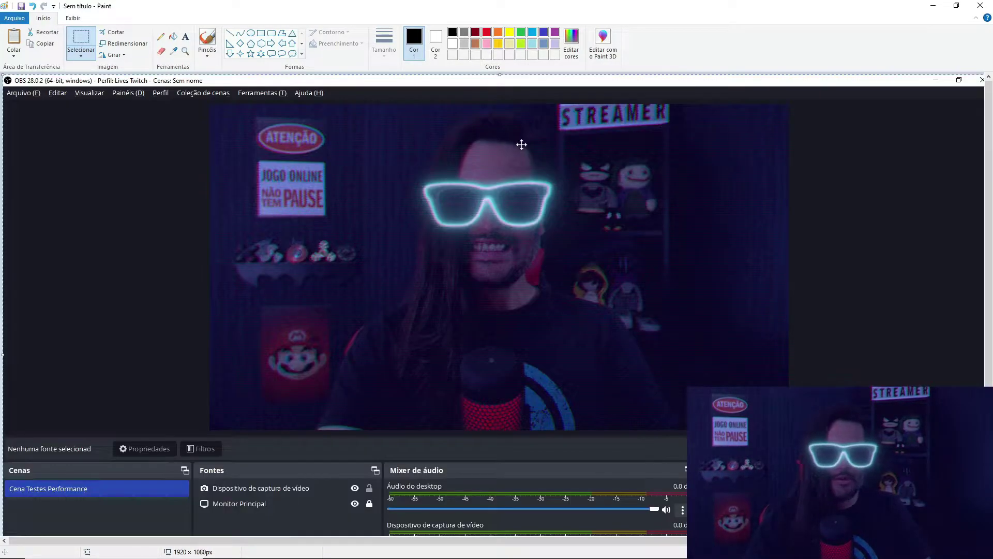
{"action": "left_click", "coordinate": [87, 40]}
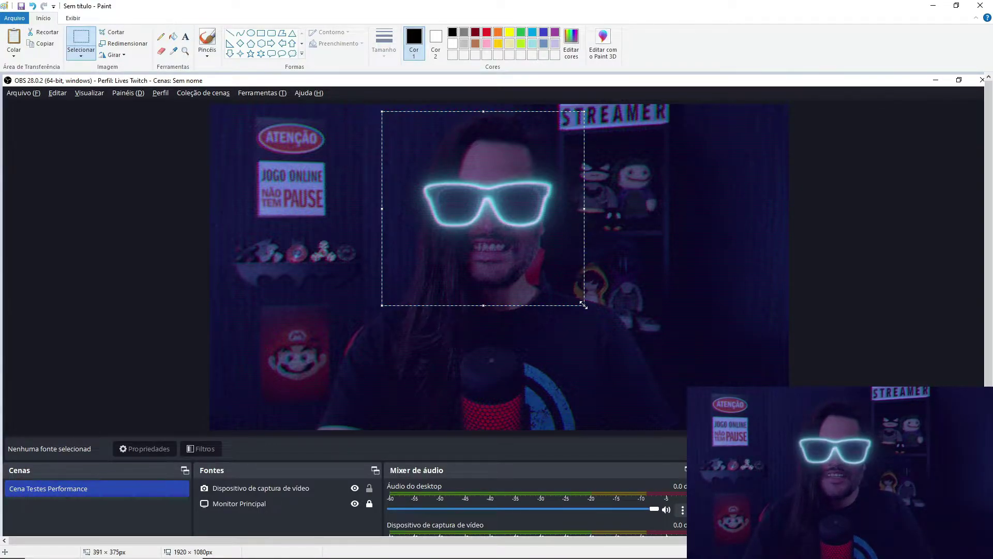
{"action": "left_click_drag", "start_coordinate": [500, 260], "coordinate": [449, 261]}
{"action": "left_click", "coordinate": [15, 18]}
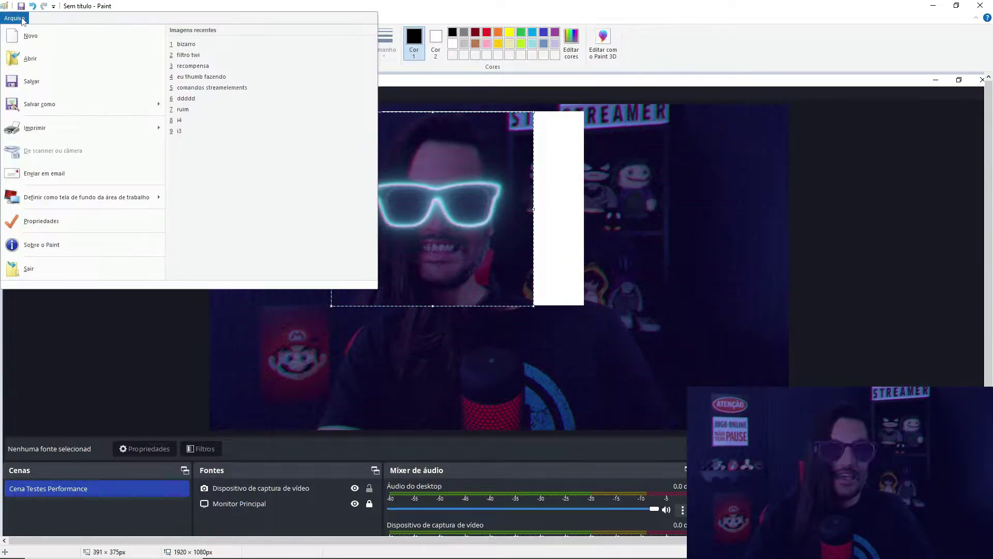
{"action": "left_click", "coordinate": [31, 36]}
{"action": "left_click", "coordinate": [502, 286]}
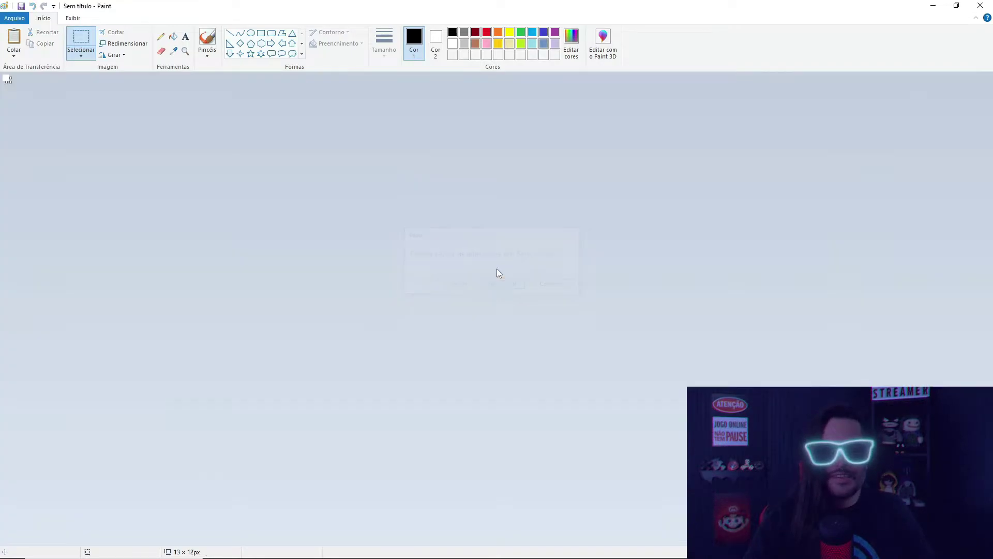
{"action": "key", "text": "ctrl+v"}
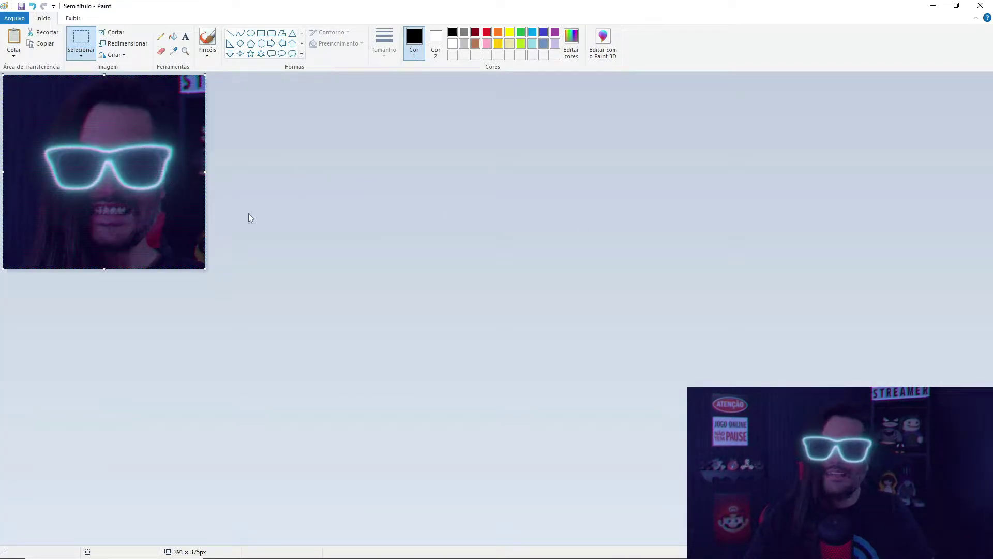
{"action": "left_click", "coordinate": [229, 145]}
Save the cropped face image as a PNG named neon in the recompensa folder
{"action": "left_click", "coordinate": [15, 18]}
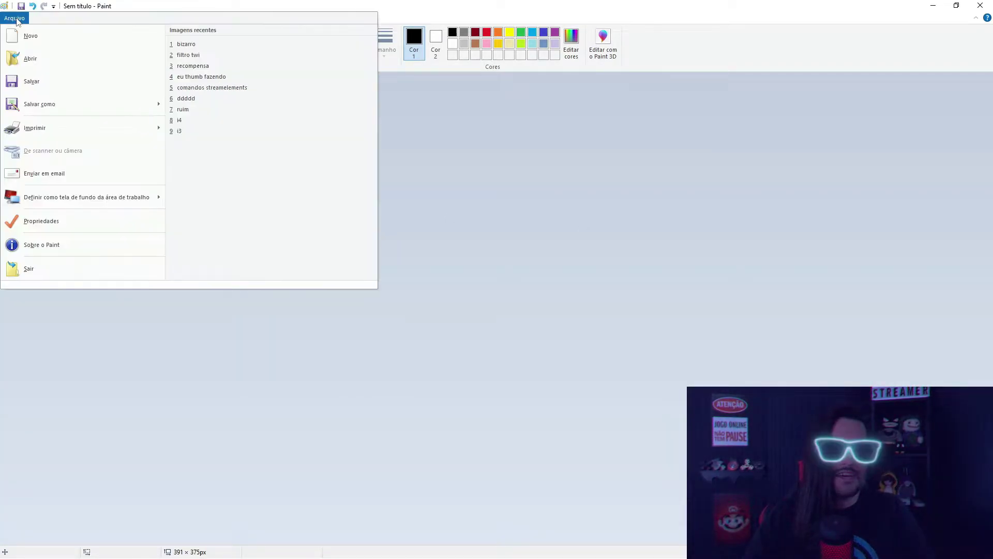
{"action": "left_click", "coordinate": [67, 109]}
{"action": "type", "text": "neon"}
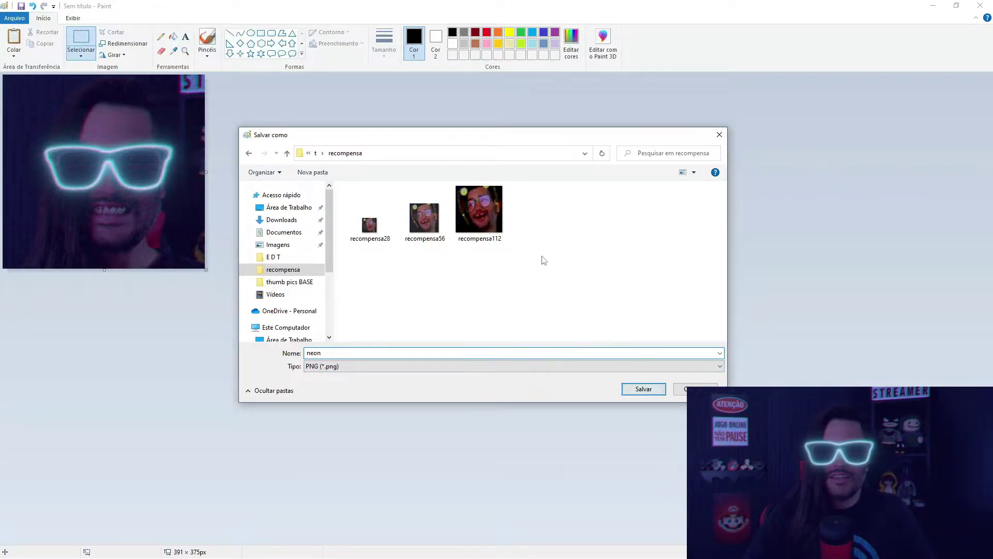
{"action": "left_click", "coordinate": [644, 389]}
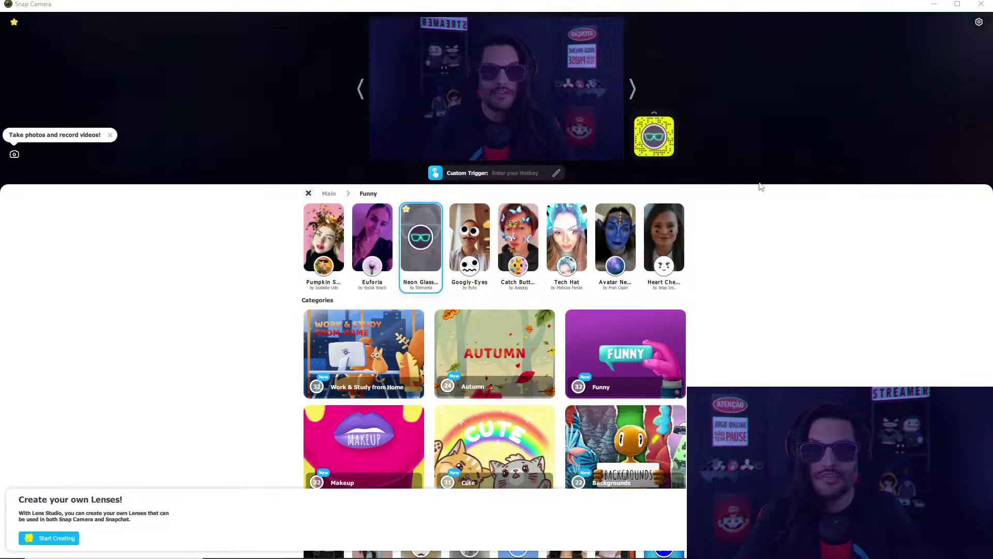
Switch to Snap Camera and preview the blue Avatar lens, then the Smiley, Throwback and Alien lenses from the Funny category
{"action": "left_click", "coordinate": [615, 246]}
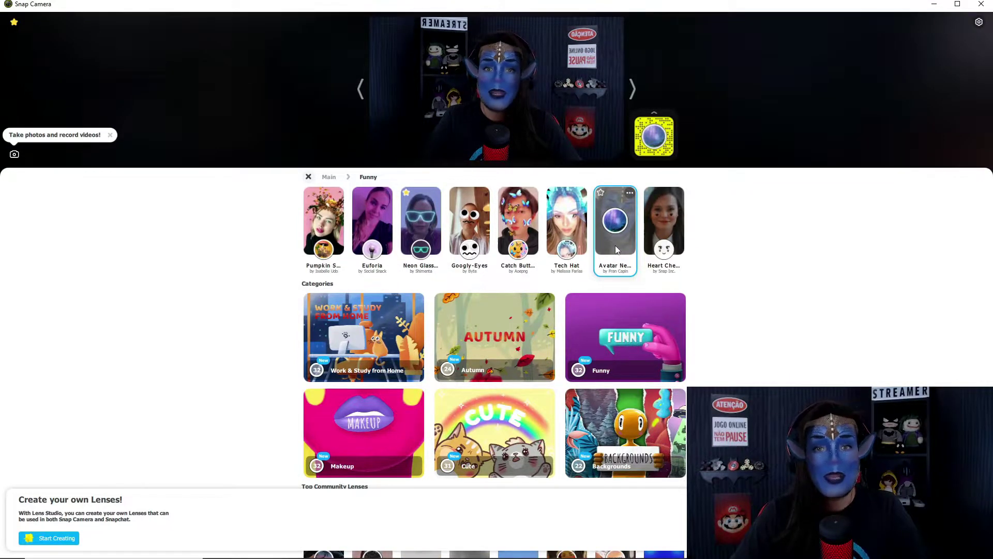
{"action": "scroll", "coordinate": [719, 303], "scroll_direction": "down", "scroll_amount": 8}
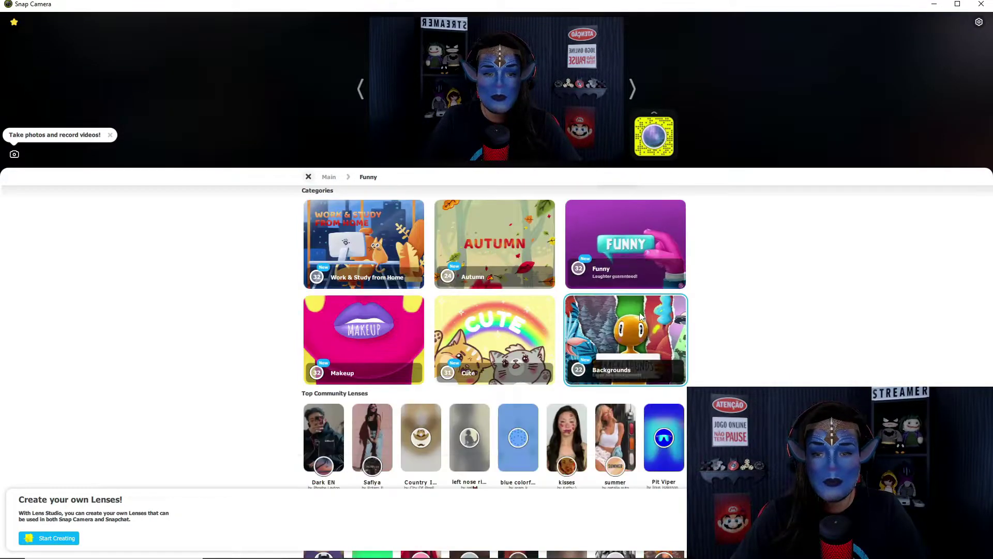
{"action": "scroll", "coordinate": [634, 290], "scroll_direction": "up", "scroll_amount": 8}
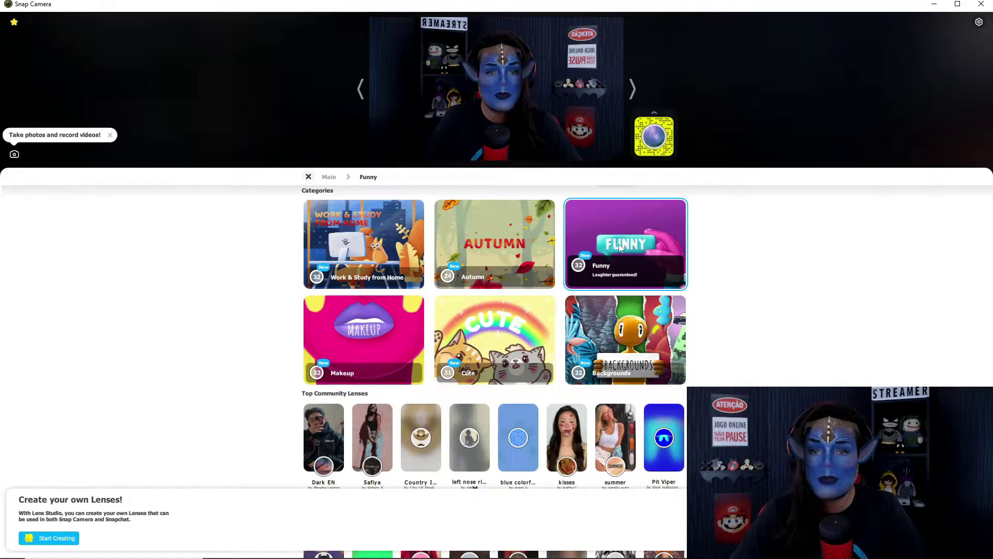
{"action": "left_click", "coordinate": [623, 245]}
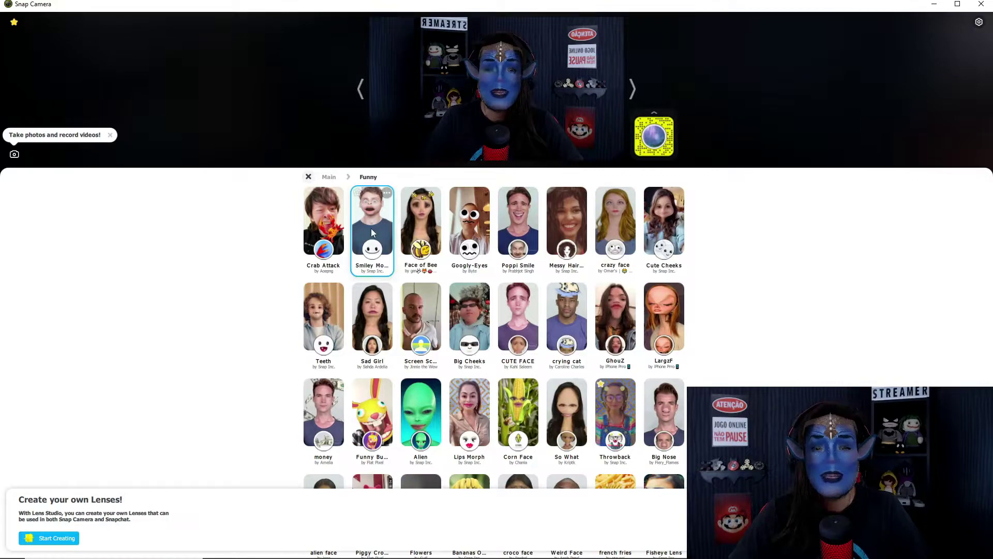
{"action": "left_click", "coordinate": [373, 223]}
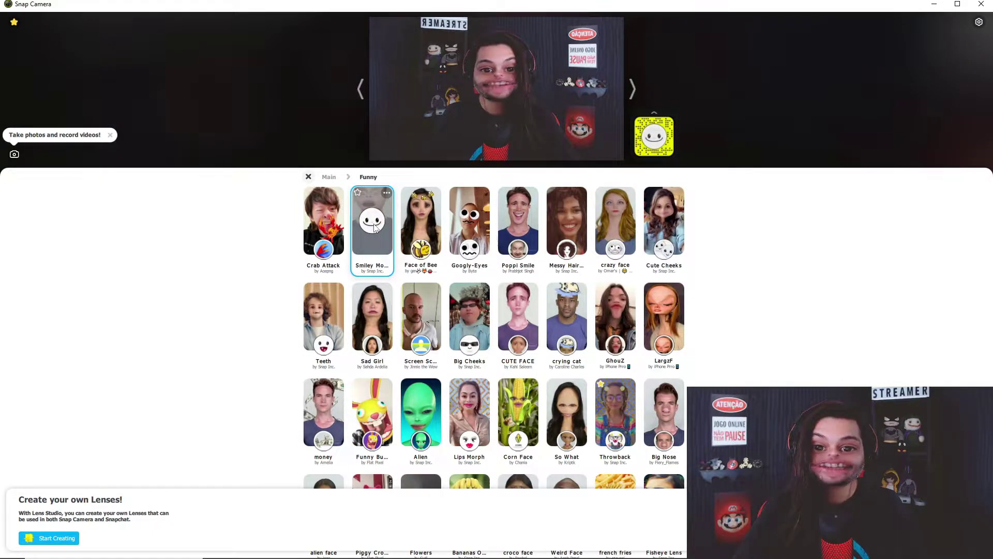
{"action": "left_click", "coordinate": [616, 409]}
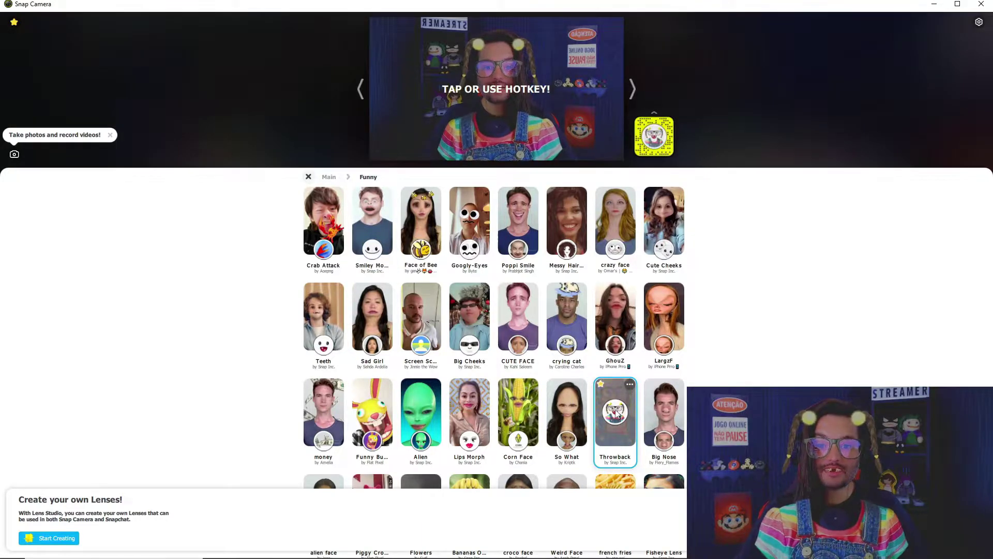
{"action": "left_click", "coordinate": [426, 413]}
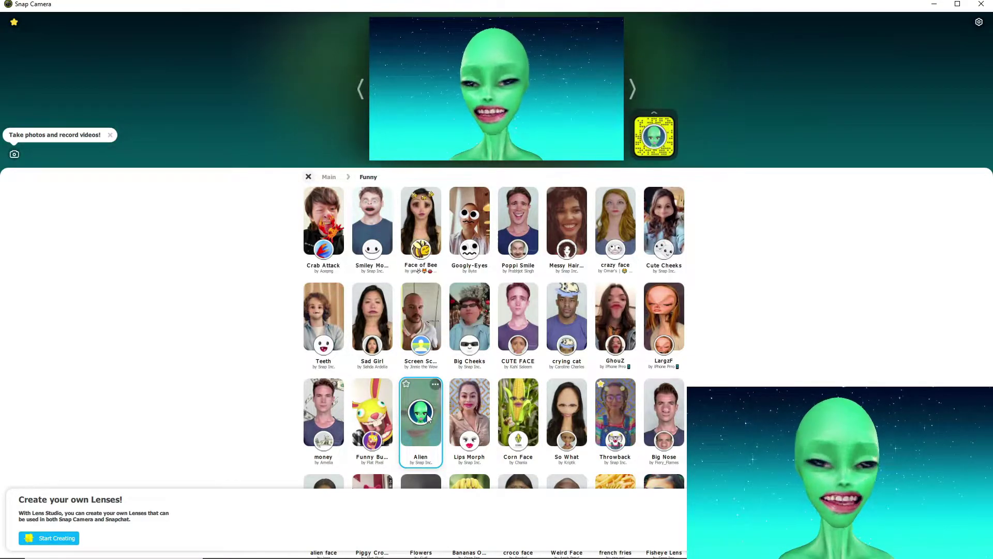
Apply the bananas lens from the Funny category and mark it as a favourite
{"action": "scroll", "coordinate": [554, 401], "scroll_direction": "down", "scroll_amount": 1}
{"action": "key", "text": "ctrl+1"}
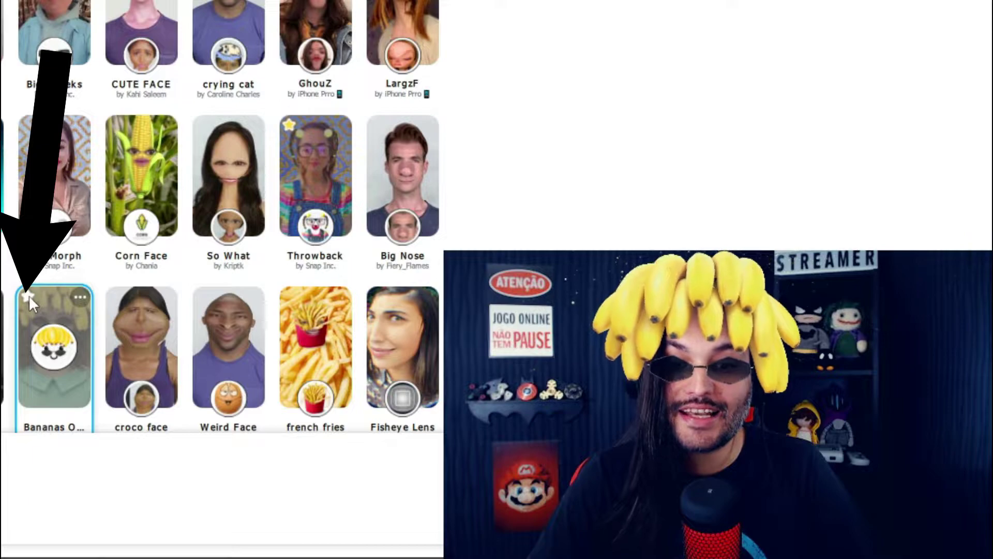
{"action": "left_click", "coordinate": [28, 295]}
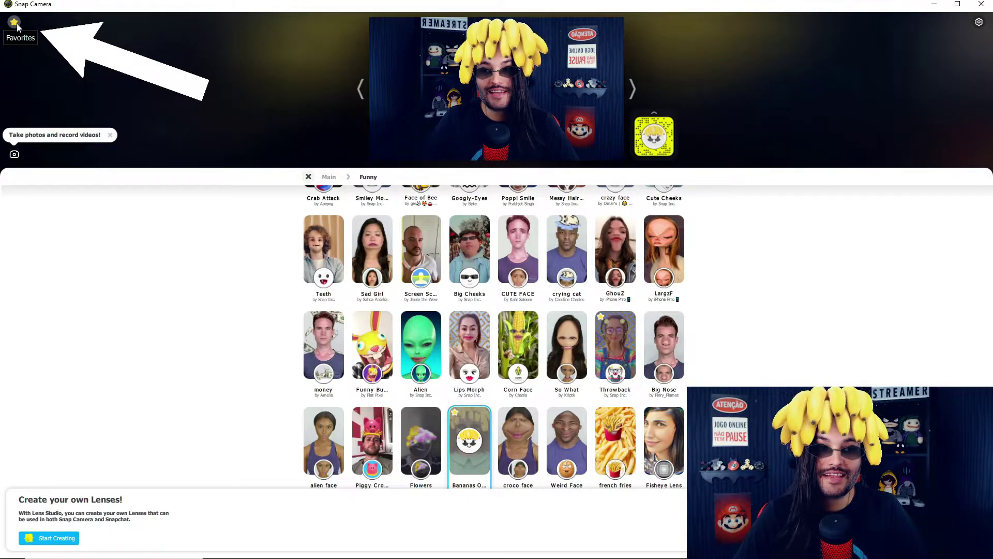
Assign the hotkey Ctrl+4 to the bananas lens in the favourites' lens hotkeys, and turn the lens off
{"action": "left_click", "coordinate": [16, 23]}
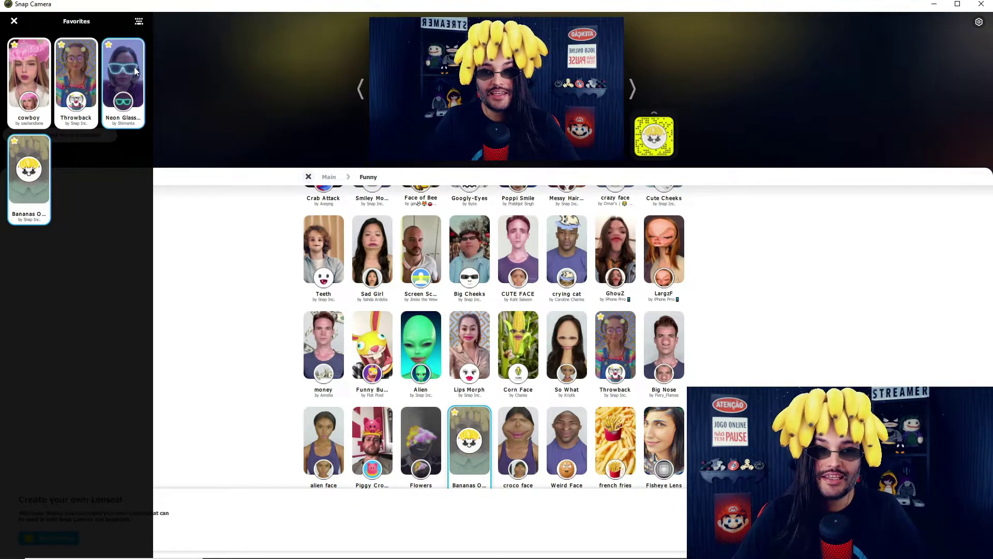
{"action": "left_click", "coordinate": [139, 23]}
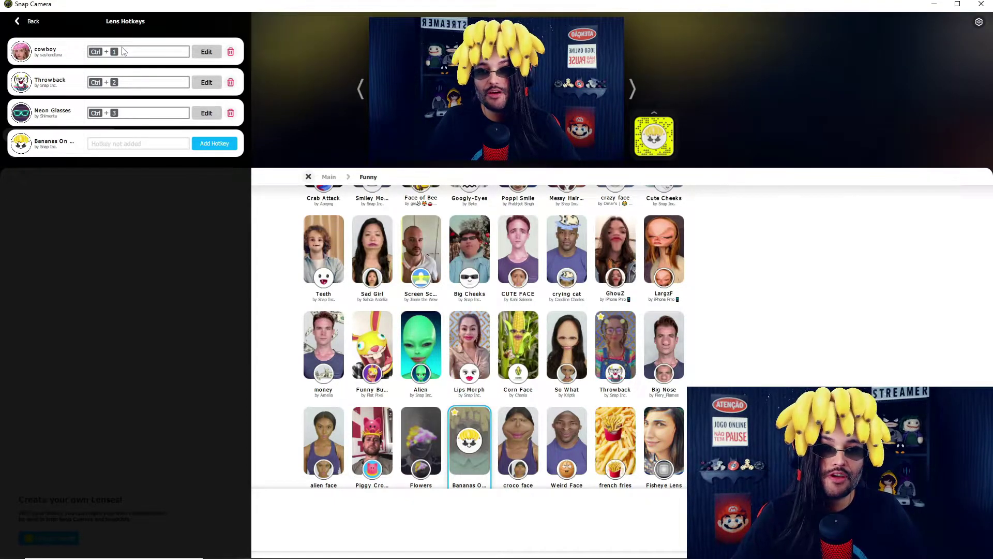
{"action": "left_click", "coordinate": [124, 144]}
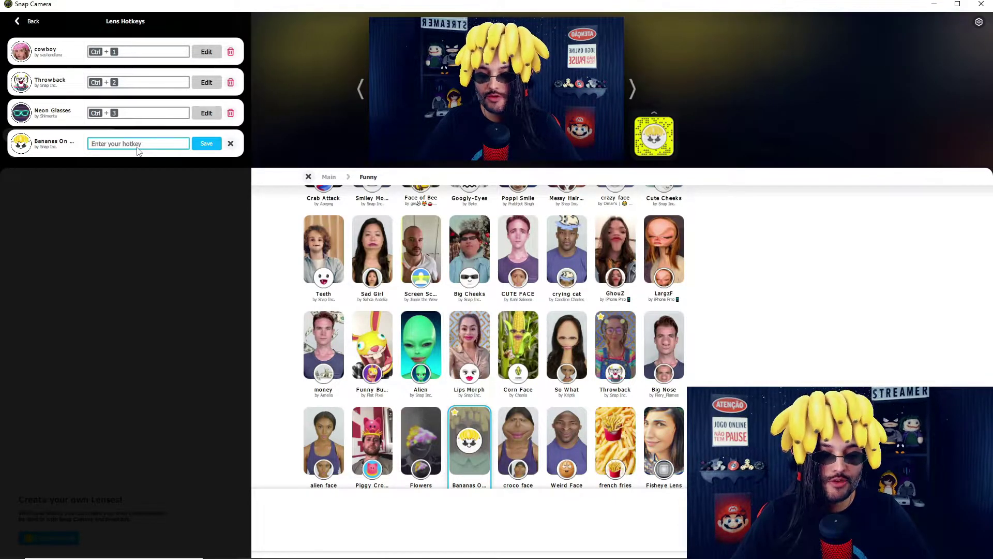
{"action": "key", "text": "ctrl+4"}
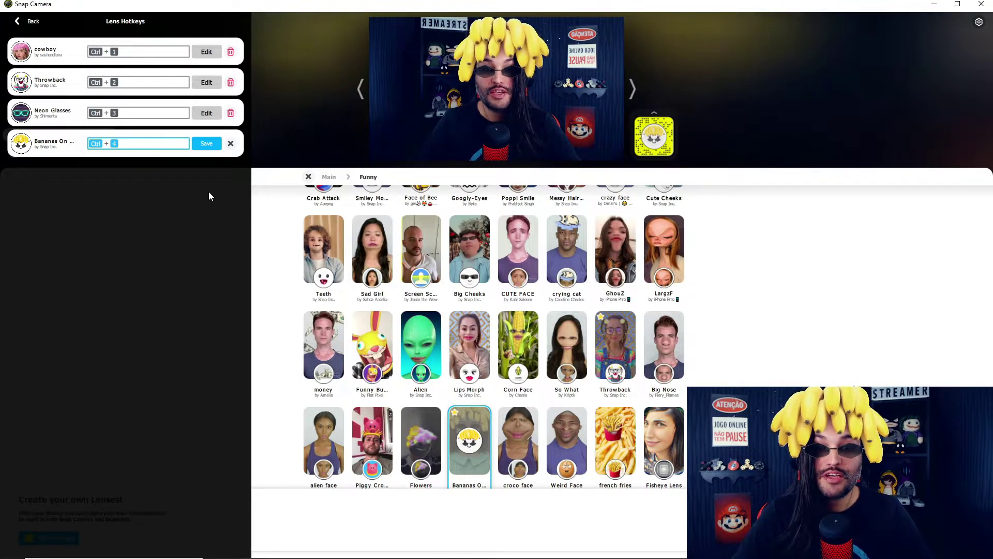
{"action": "left_click", "coordinate": [206, 144]}
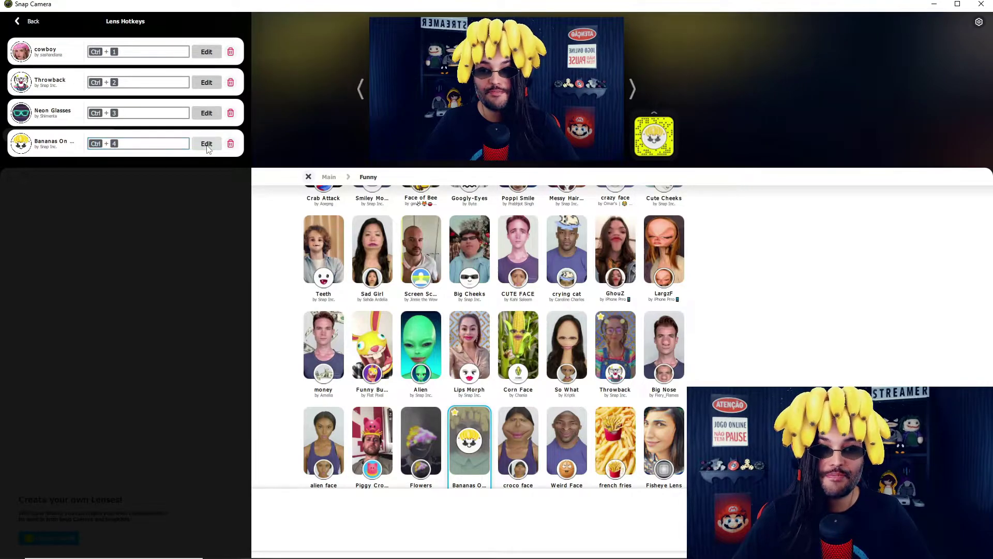
{"action": "left_click", "coordinate": [31, 21]}
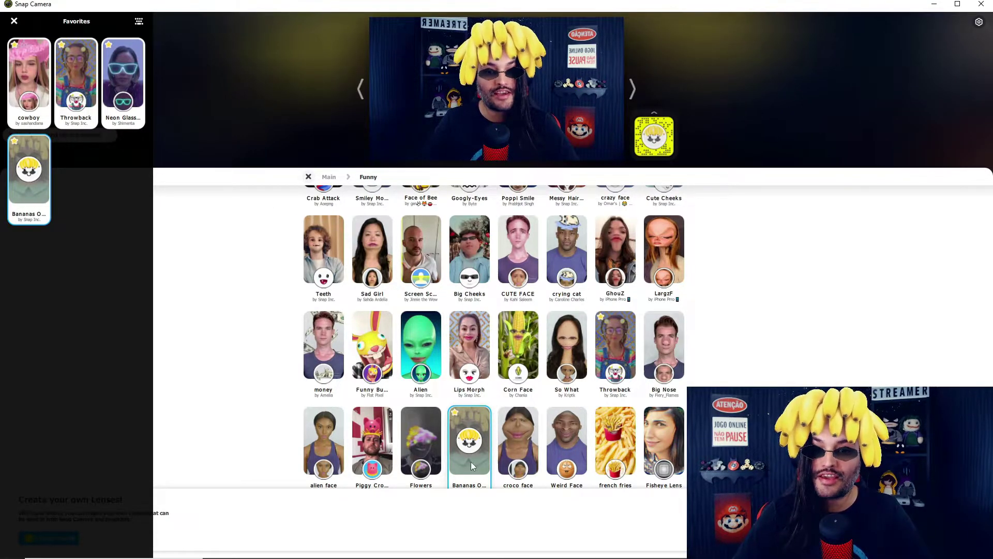
{"action": "left_click", "coordinate": [470, 445]}
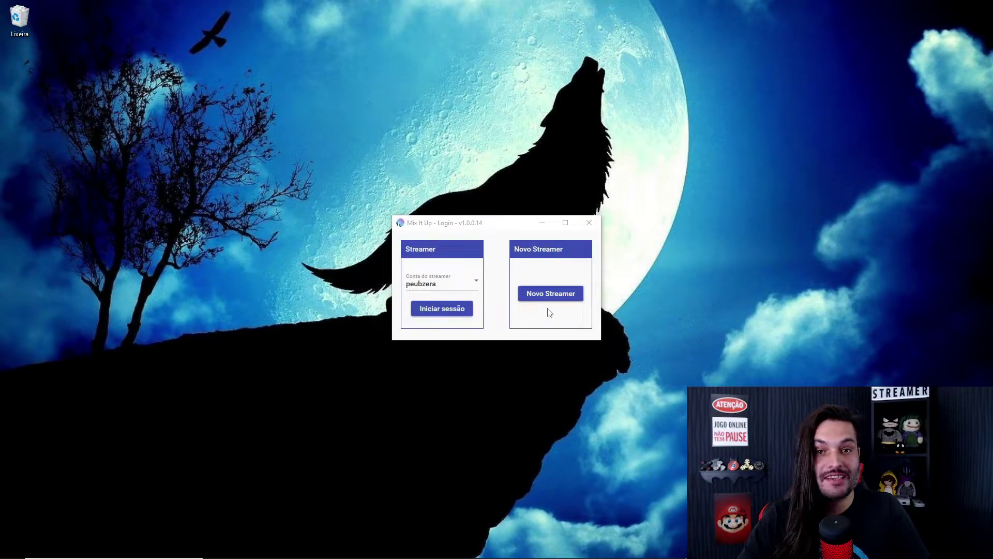
Switch to Mix It Up, sign in with the existing streamer account and open the settings
{"action": "left_click", "coordinate": [555, 294]}
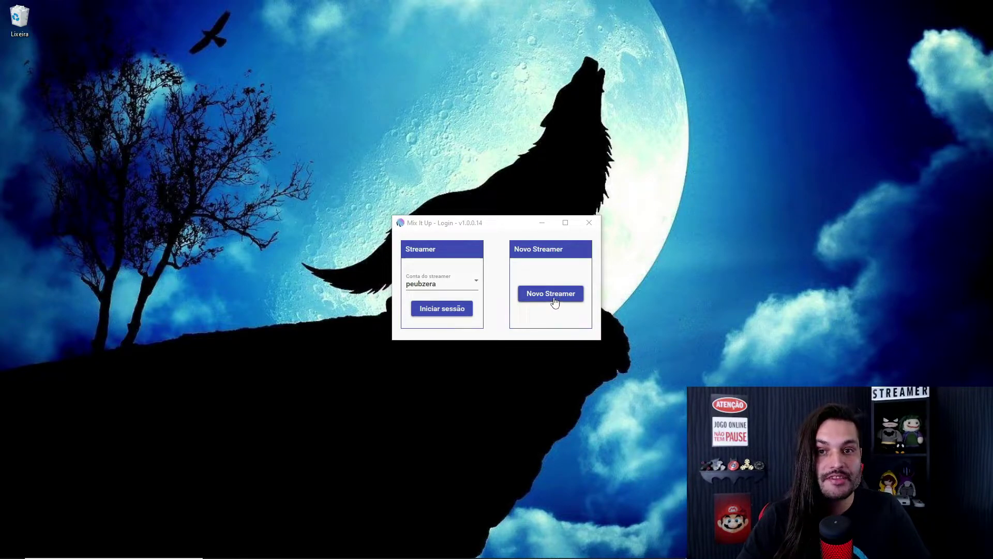
{"action": "left_click", "coordinate": [569, 302]}
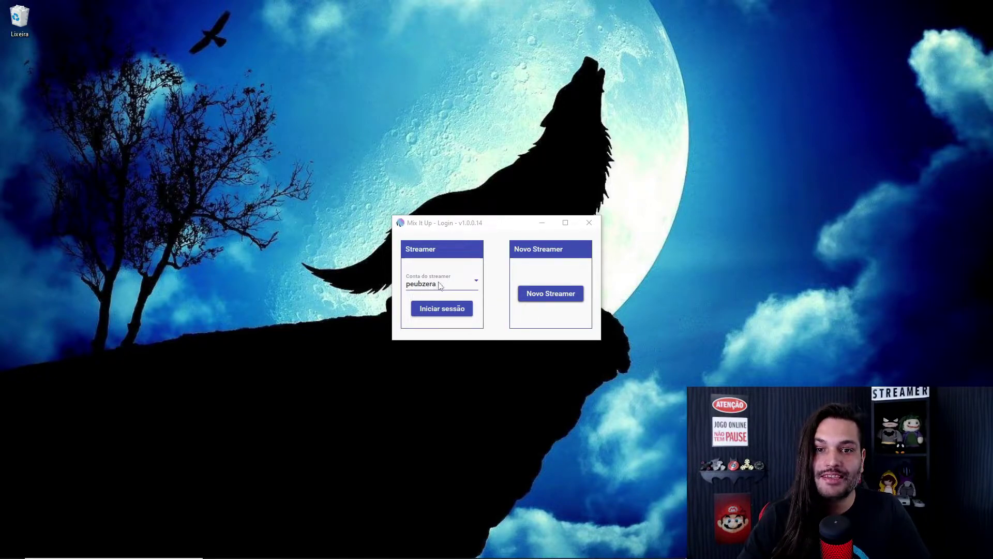
{"action": "left_click", "coordinate": [455, 314]}
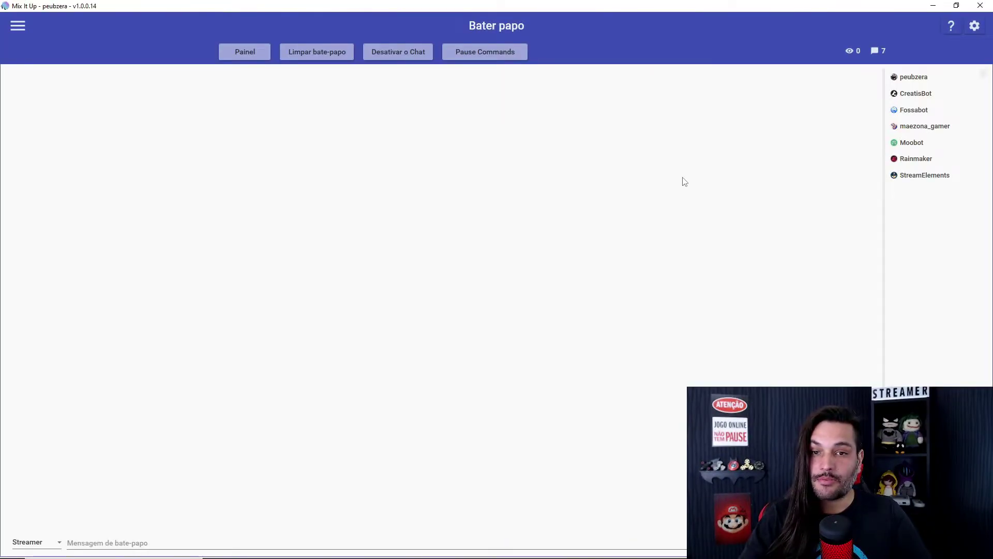
{"action": "left_click", "coordinate": [975, 27]}
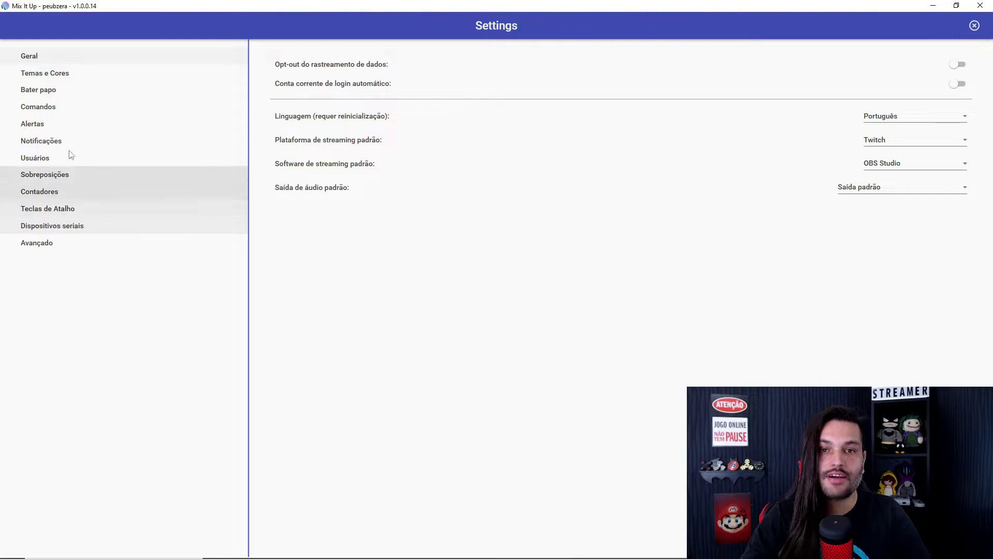
Close the settings, go to the Twitch channel points commands and create a new channel point reward named "Filtro Oculos Neon"
{"action": "left_click", "coordinate": [974, 26]}
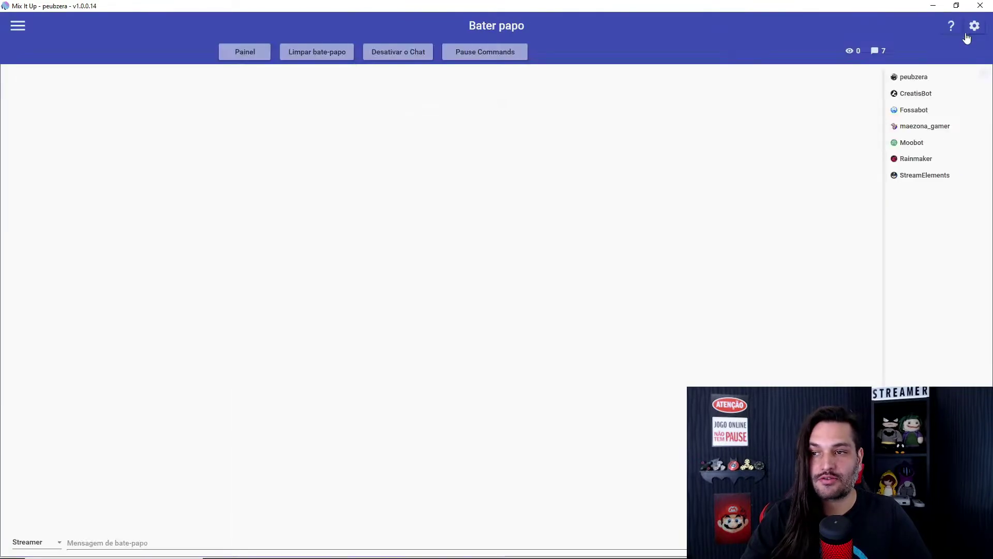
{"action": "left_click", "coordinate": [20, 26]}
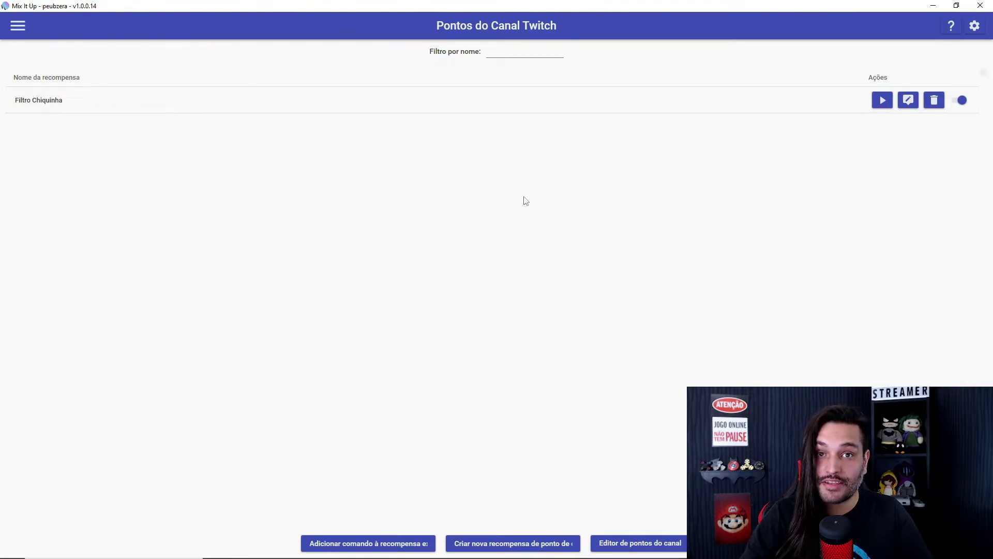
{"action": "left_click", "coordinate": [527, 545]}
{"action": "type", "text": "Filtro Oculos Neon"}
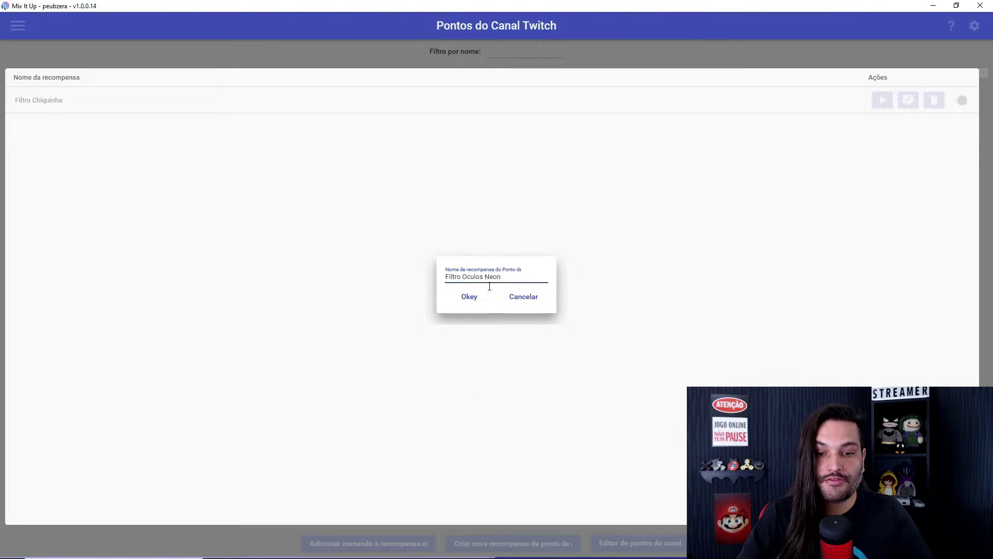
{"action": "left_click", "coordinate": [469, 296]}
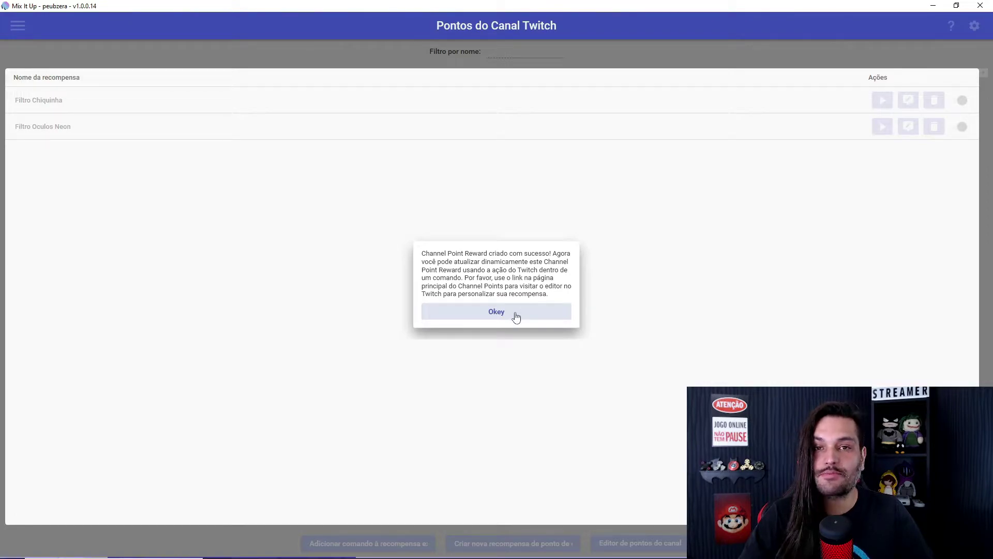
{"action": "left_click", "coordinate": [516, 316]}
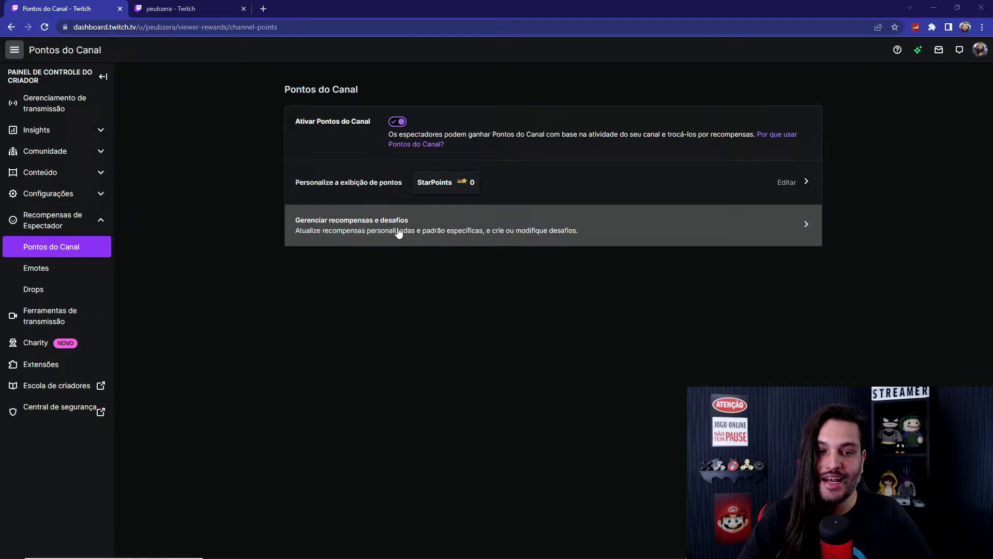
In Twitch's reward management, edit the Filtro Oculos Neon reward, adding a description about the streamer's neon glasses and a cost of 10
{"action": "left_click", "coordinate": [423, 230]}
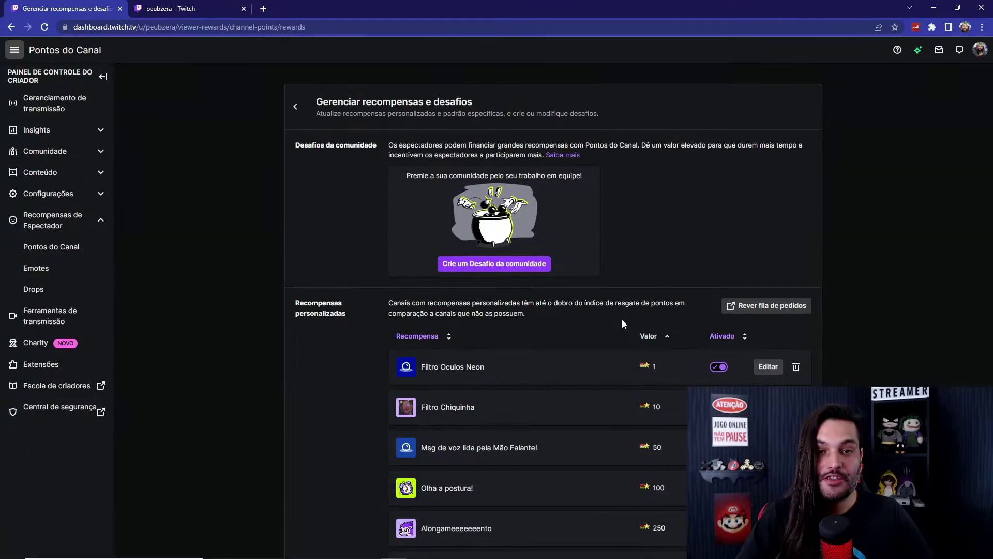
{"action": "scroll", "coordinate": [590, 316], "scroll_direction": "down", "scroll_amount": 2}
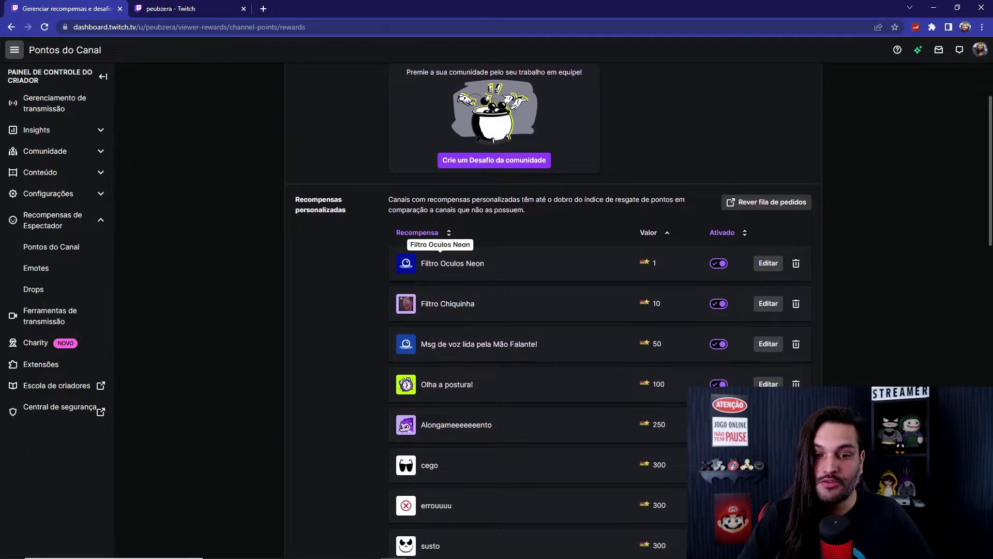
{"action": "left_click_drag", "start_coordinate": [485, 263], "coordinate": [427, 264]}
{"action": "left_click", "coordinate": [504, 265]}
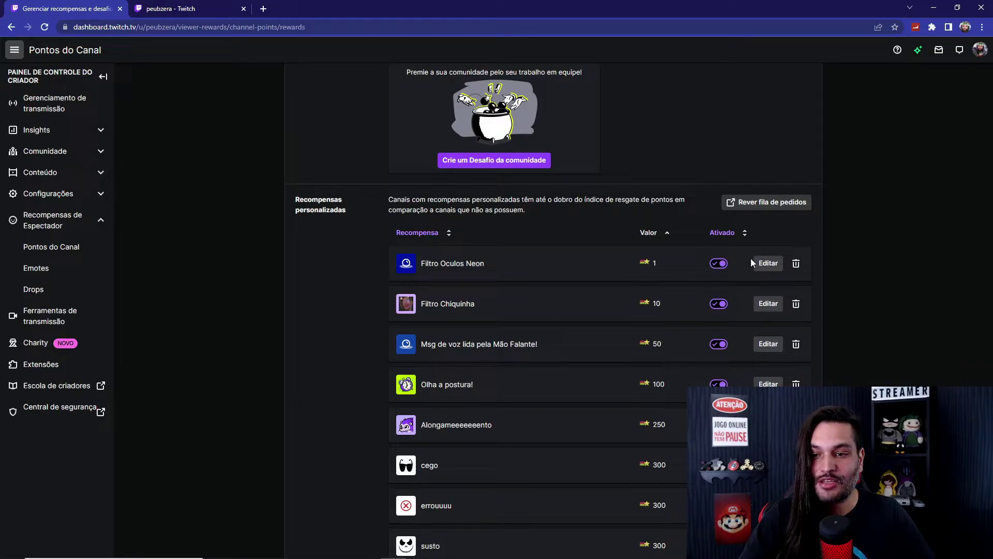
{"action": "left_click", "coordinate": [767, 264]}
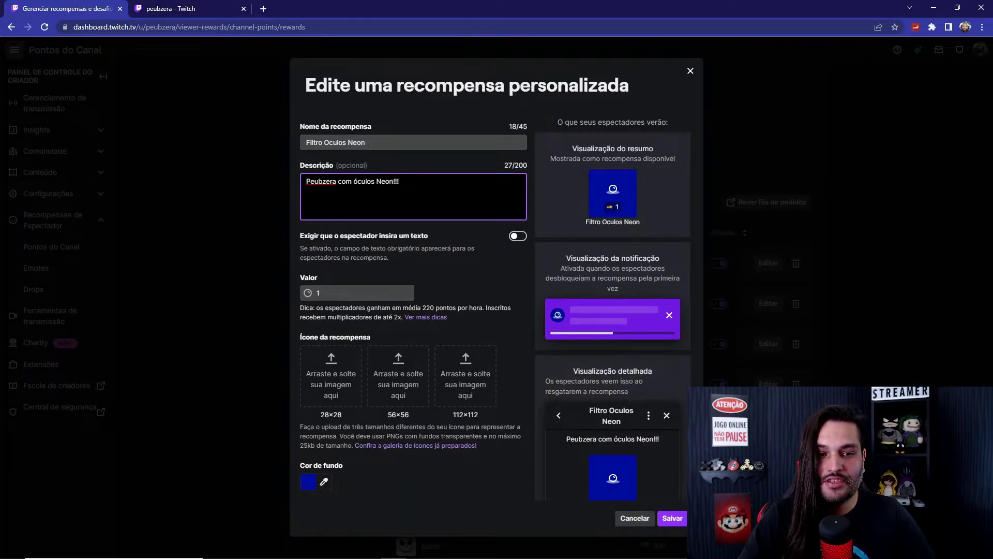
{"action": "key", "text": "ctrl+a"}
{"action": "key", "text": "Right"}
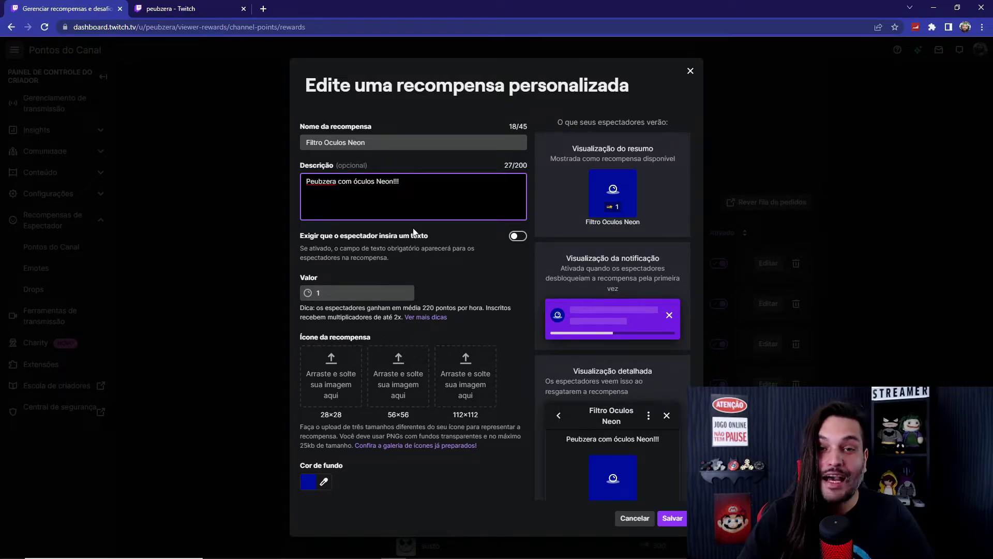
{"action": "left_click", "coordinate": [362, 290]}
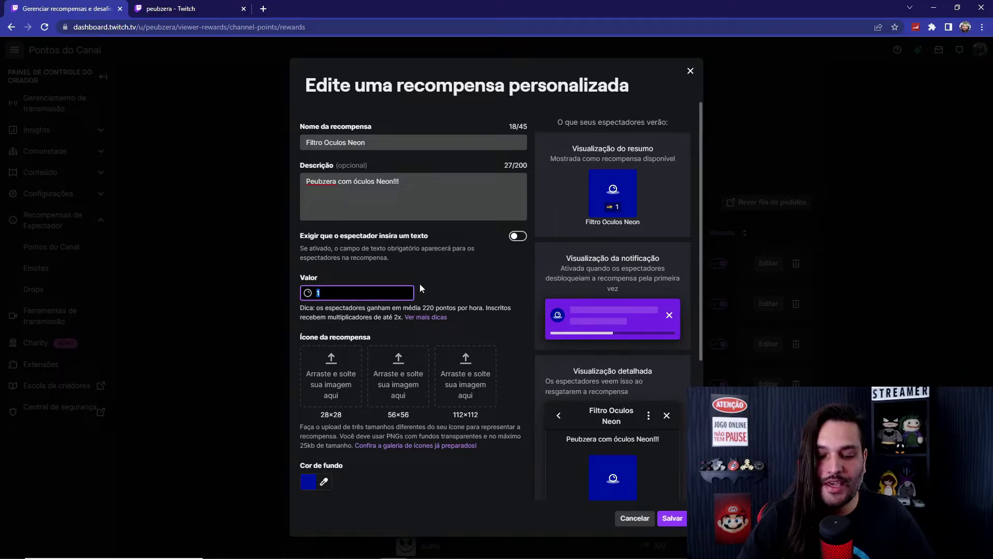
{"action": "type", "text": "10"}
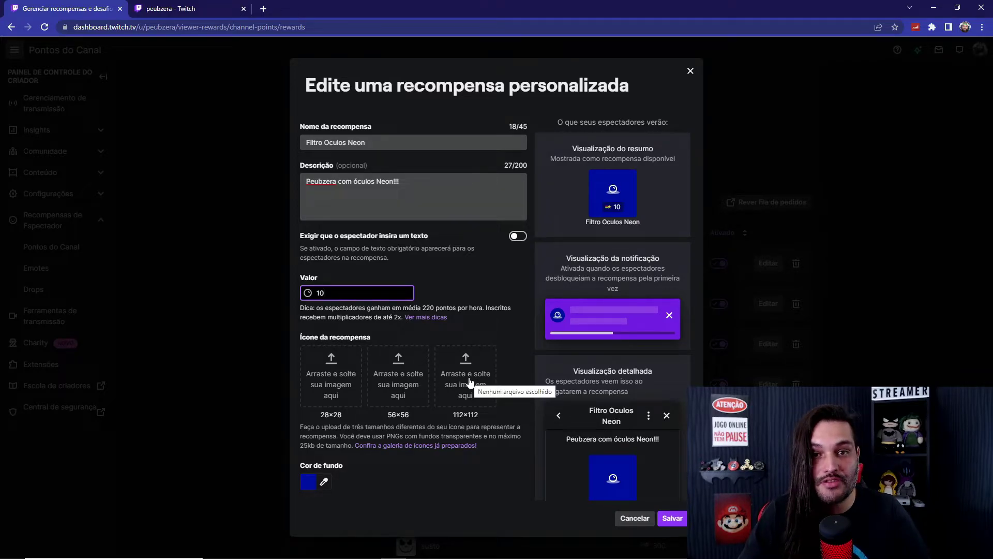
Switch to the photo viewer and save a 28 x 28 resized copy of neon.png as neon28 on the desktop, without maintaining the aspect ratio
{"action": "key", "text": "alt+Tab"}
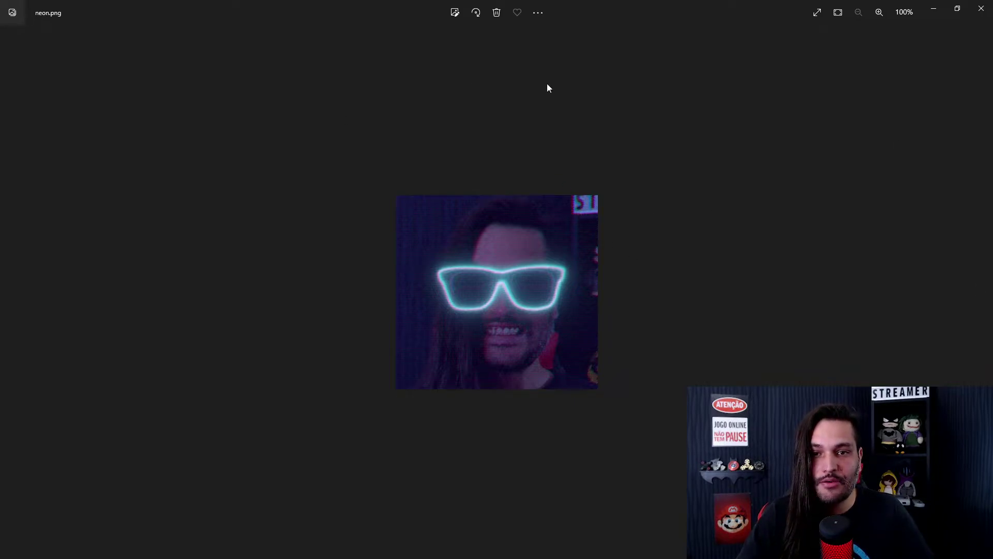
{"action": "left_click", "coordinate": [539, 13]}
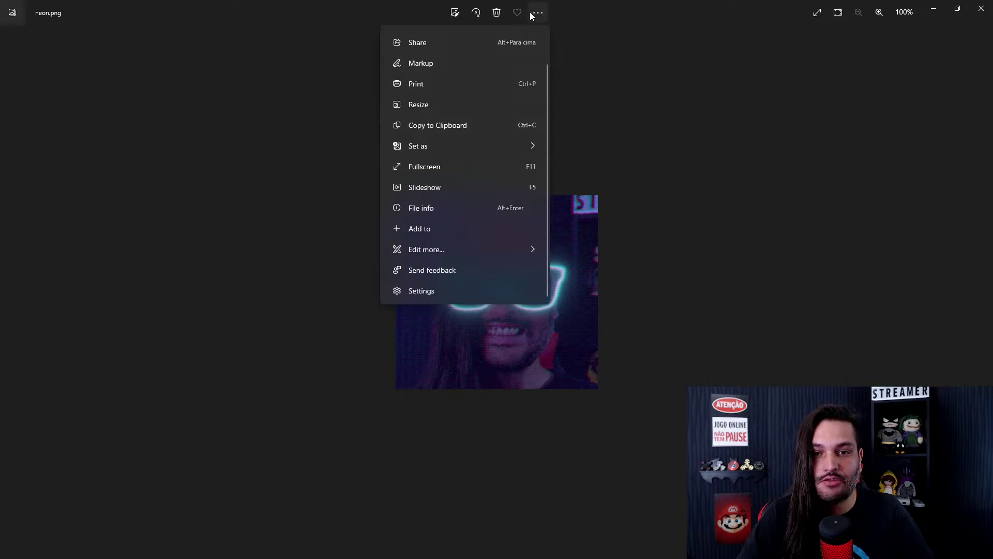
{"action": "left_click", "coordinate": [448, 105]}
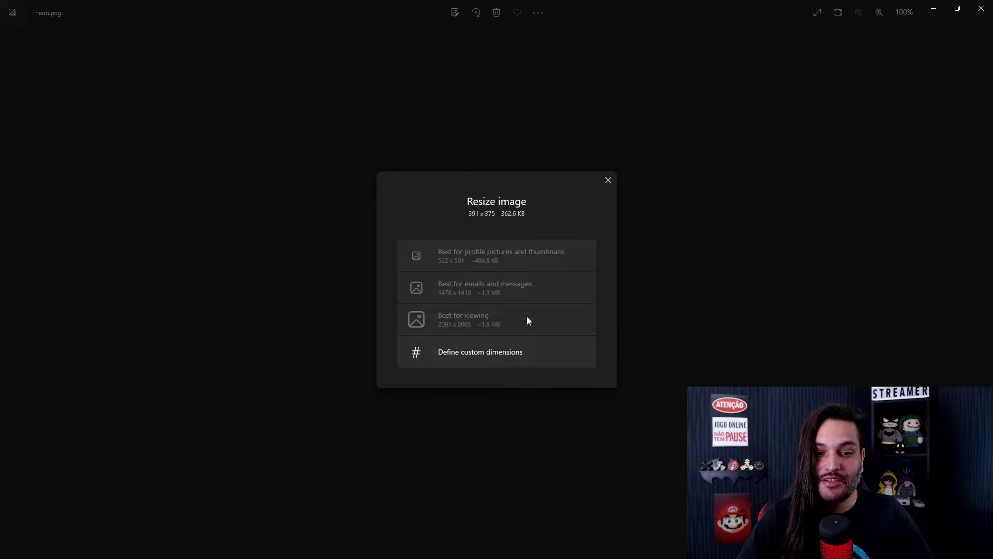
{"action": "left_click", "coordinate": [516, 353]}
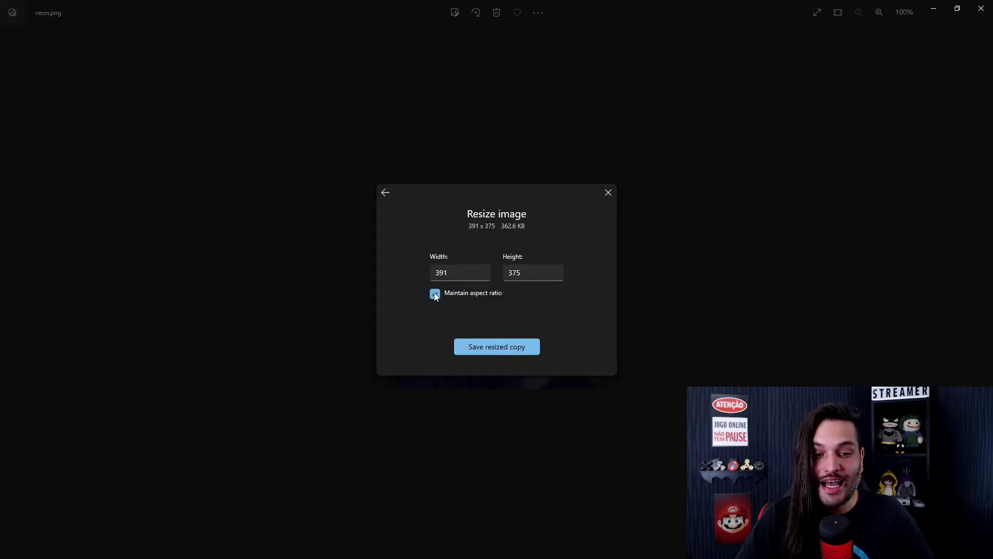
{"action": "double_click", "coordinate": [435, 270]}
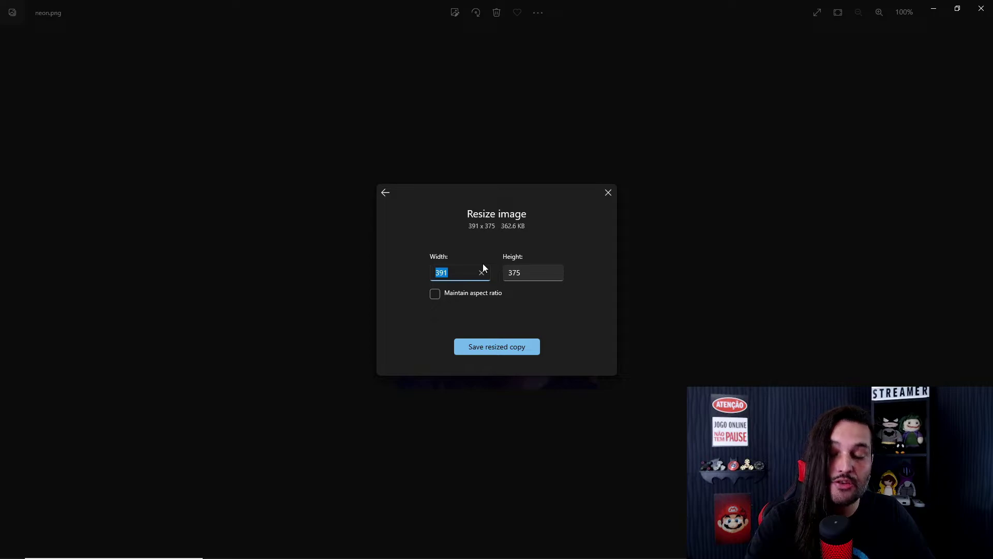
{"action": "type", "text": "28"}
{"action": "key", "text": "Tab"}
{"action": "type", "text": "28"}
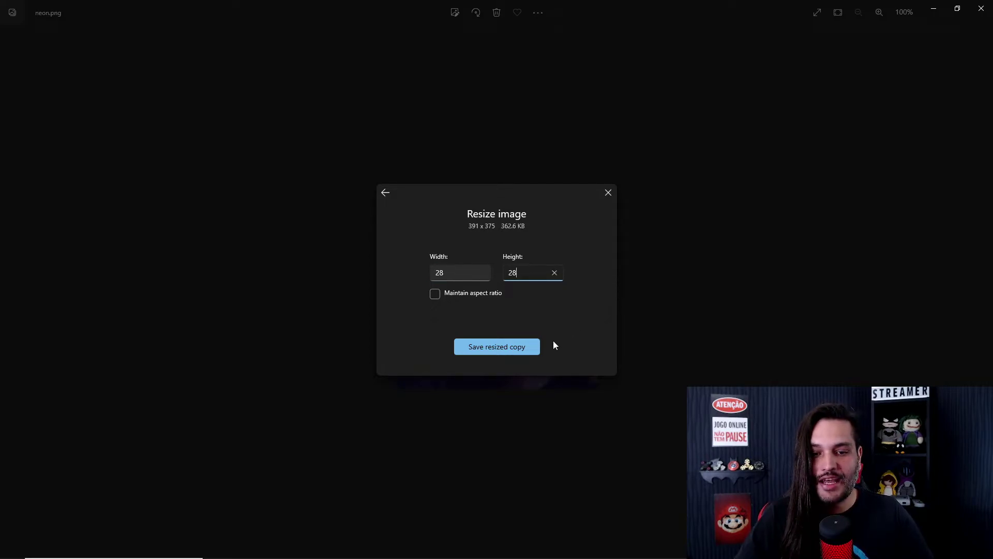
{"action": "left_click", "coordinate": [522, 348]}
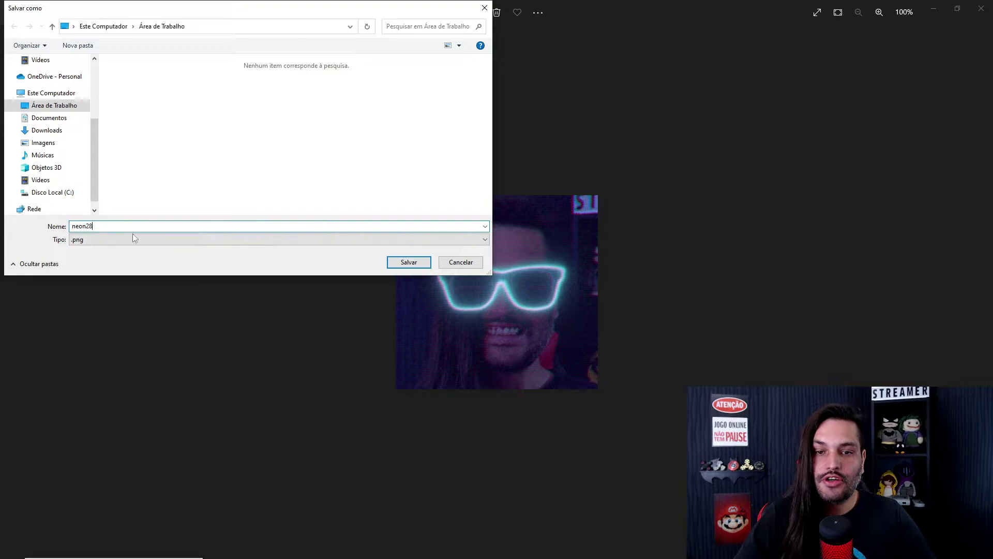
{"action": "left_click", "coordinate": [415, 262]}
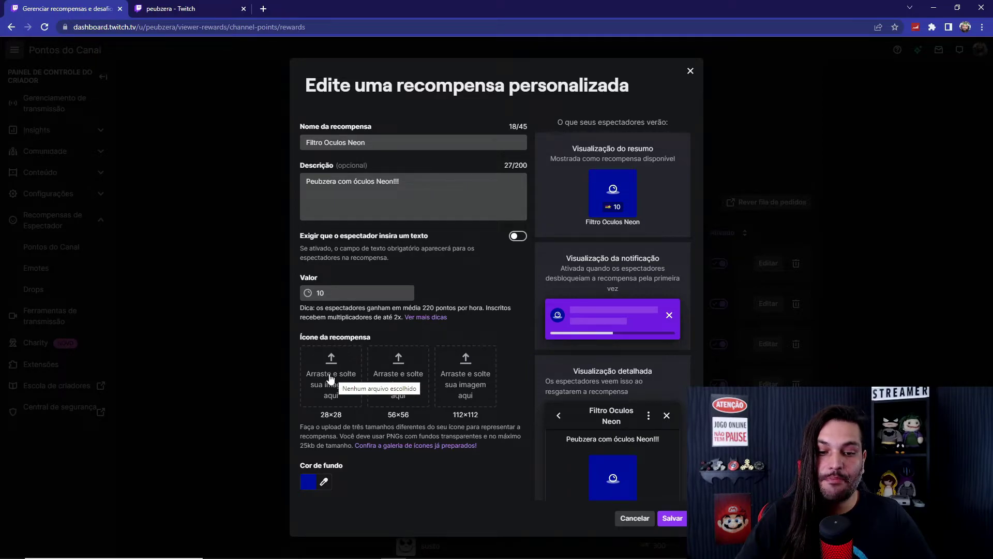
Back in the Twitch reward, upload neon28 as the 28×28 icon and the matching neon images as the 56×56 and 112×112 icons
{"action": "left_click", "coordinate": [331, 376]}
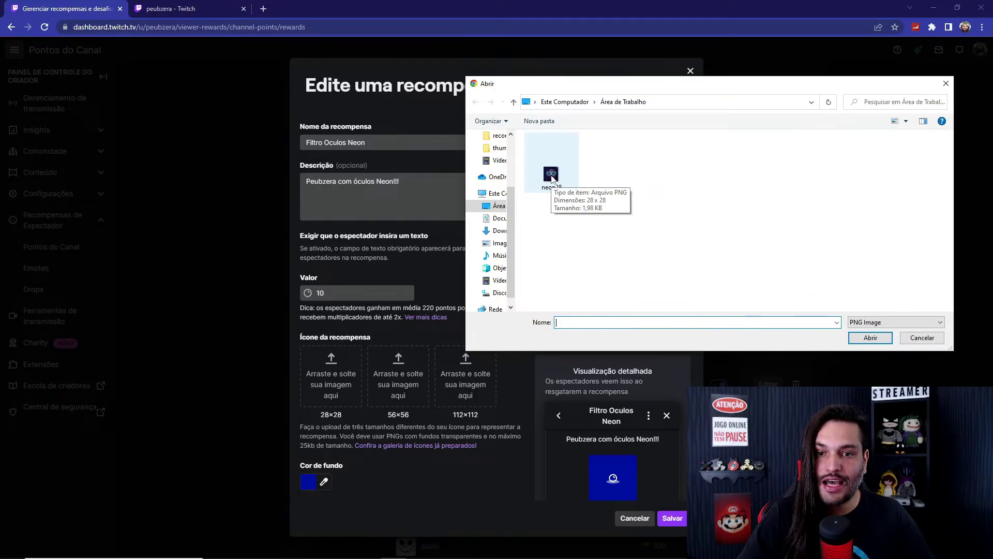
{"action": "double_click", "coordinate": [551, 176]}
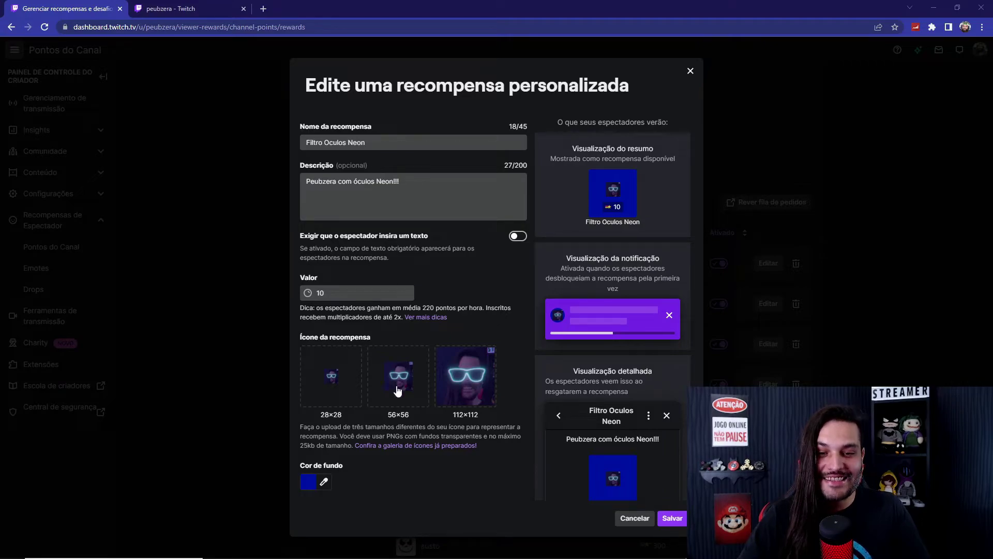
{"action": "scroll", "coordinate": [514, 364], "scroll_direction": "down", "scroll_amount": 1}
{"action": "scroll", "coordinate": [652, 222], "scroll_direction": "up", "scroll_amount": 1}
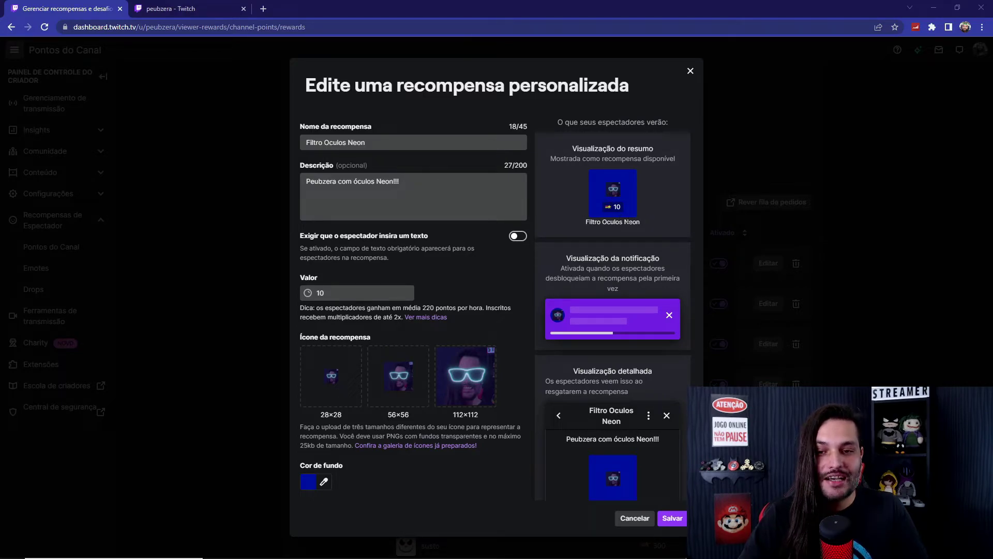
Change the reward's background colour to a light periwinkle blue
{"action": "left_click", "coordinate": [324, 482]}
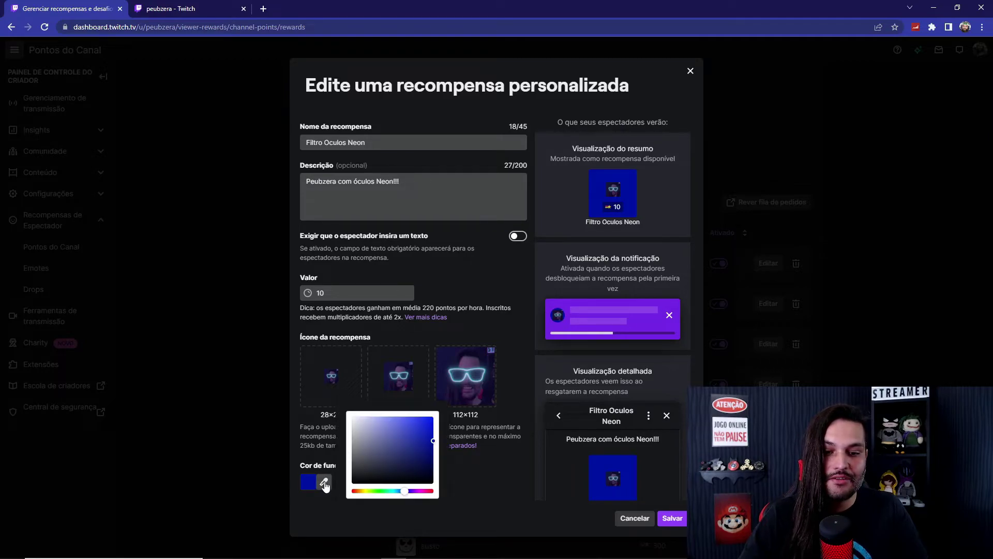
{"action": "left_click", "coordinate": [389, 421]}
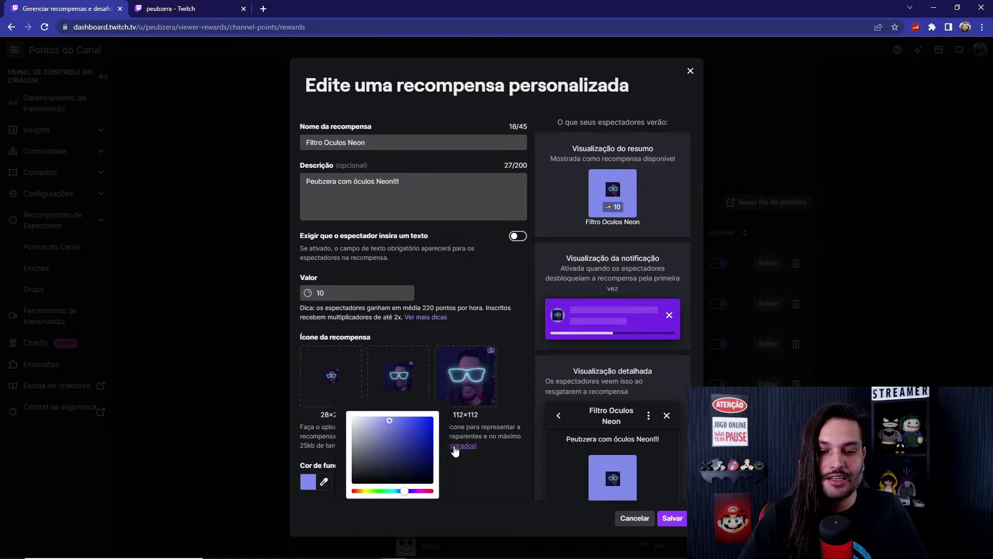
{"action": "left_click", "coordinate": [490, 469]}
Enable skipping the reward request queue and try to save the reward
{"action": "scroll", "coordinate": [510, 448], "scroll_direction": "down", "scroll_amount": 4}
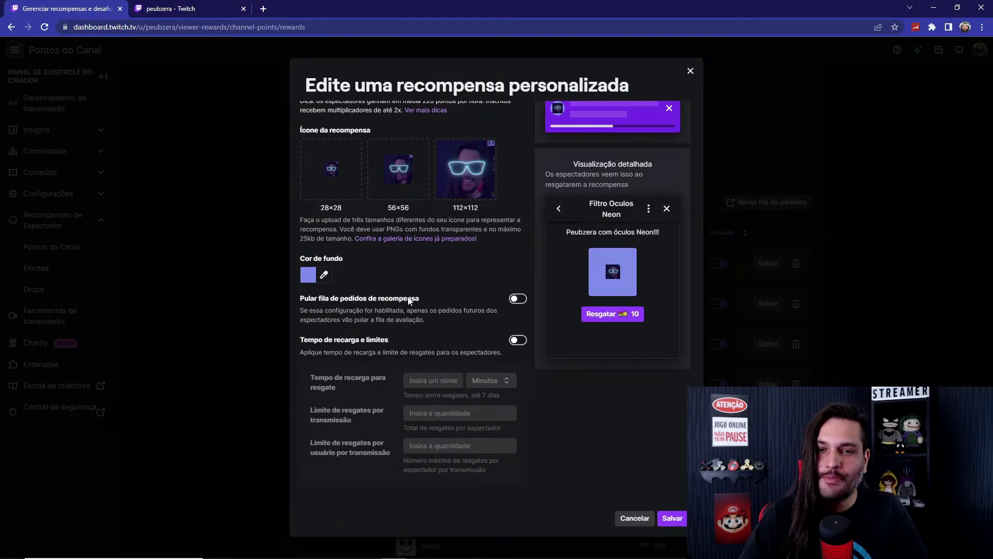
{"action": "left_click", "coordinate": [519, 299]}
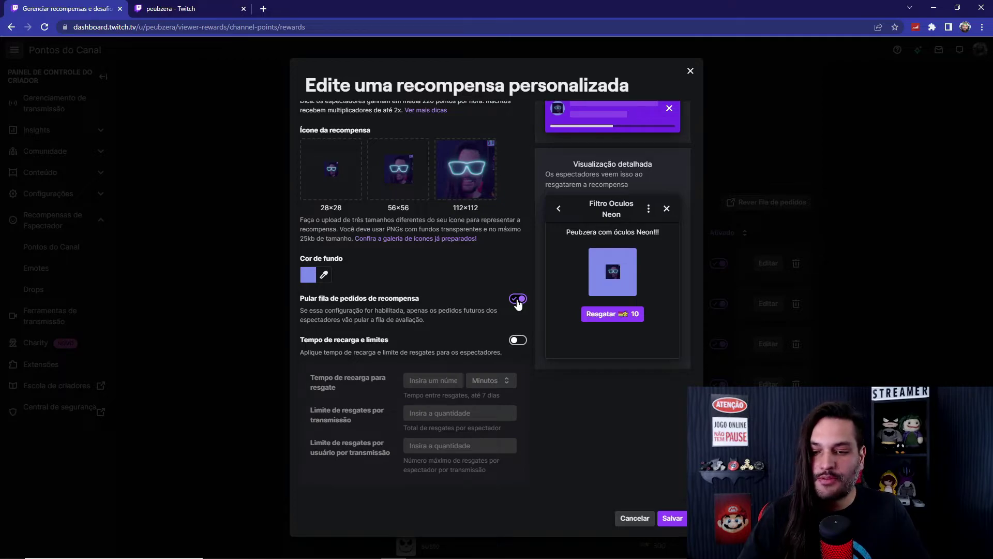
{"action": "left_click", "coordinate": [673, 519]}
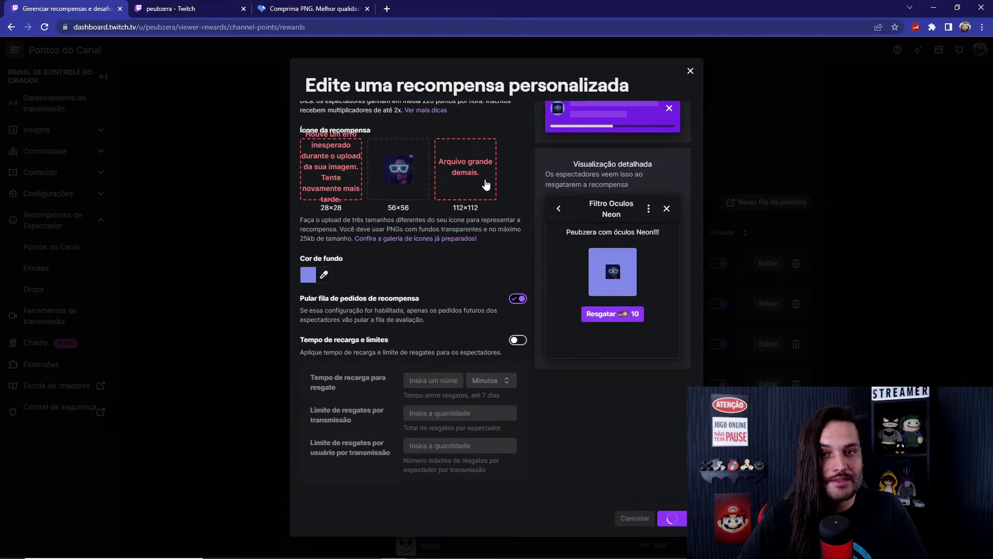
Check the icon file size limit against the sizes of neon28, neon56 and neon112 in the recompensa folder
{"action": "double_click", "coordinate": [311, 238]}
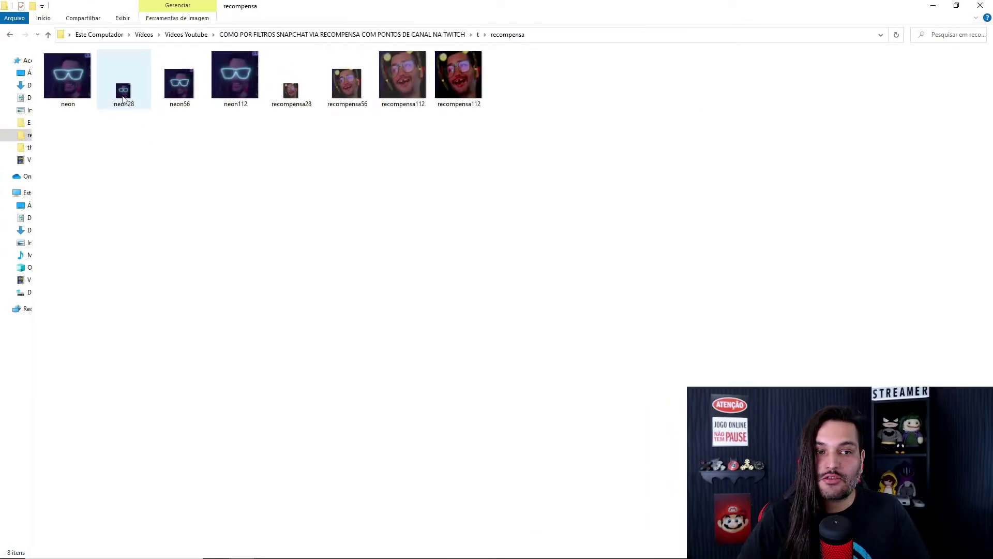
{"action": "mouse_move", "coordinate": [123, 98]}
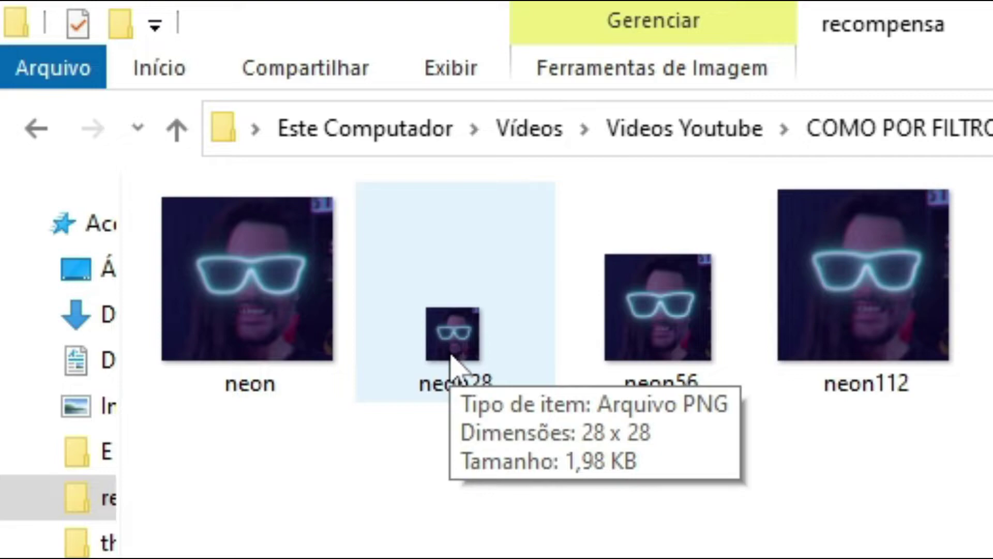
{"action": "mouse_move", "coordinate": [660, 322]}
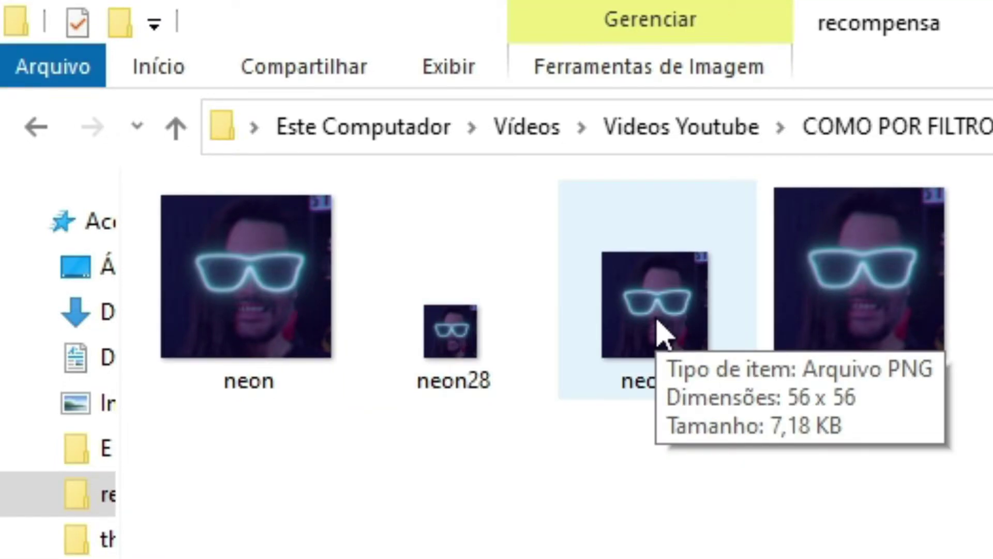
{"action": "mouse_move", "coordinate": [852, 288]}
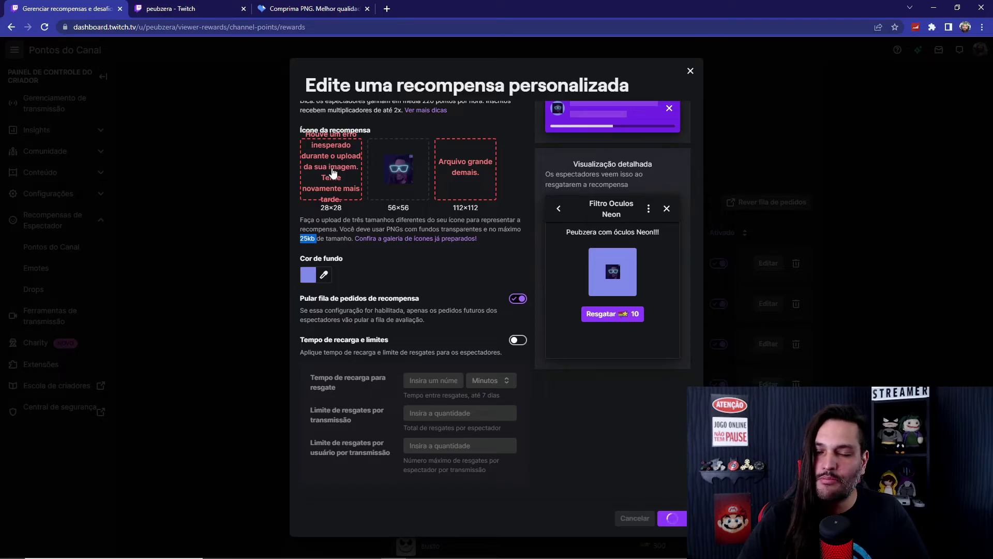
Switch to the iLoveIMG PNG compressor and load neon112.png from the recompensa folder
{"action": "key", "text": "ctrl+3"}
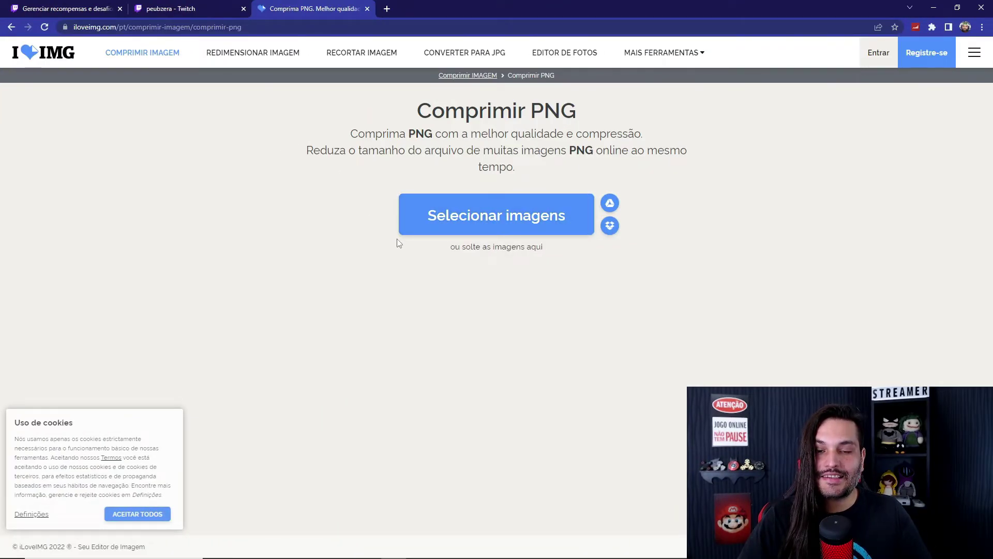
{"action": "left_click", "coordinate": [534, 217]}
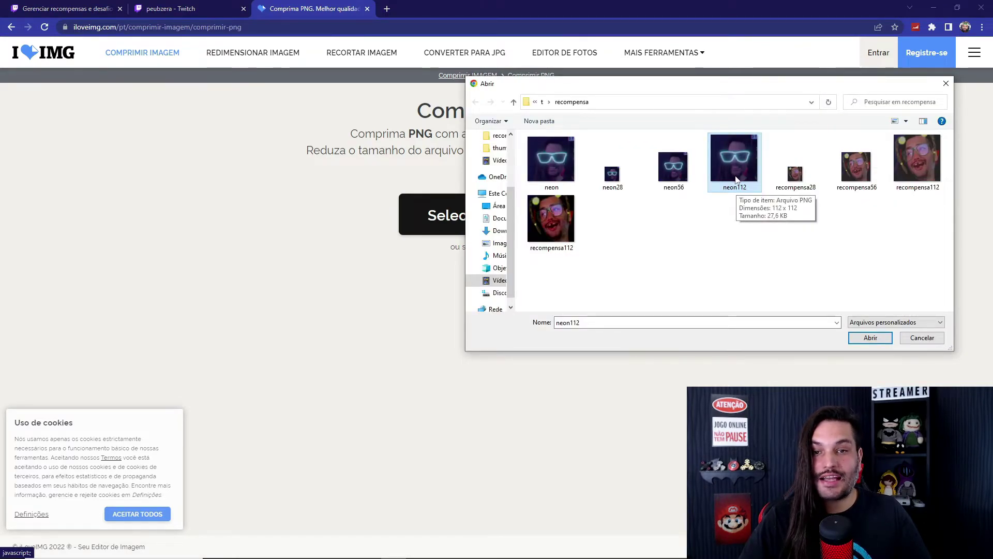
{"action": "double_click", "coordinate": [735, 177]}
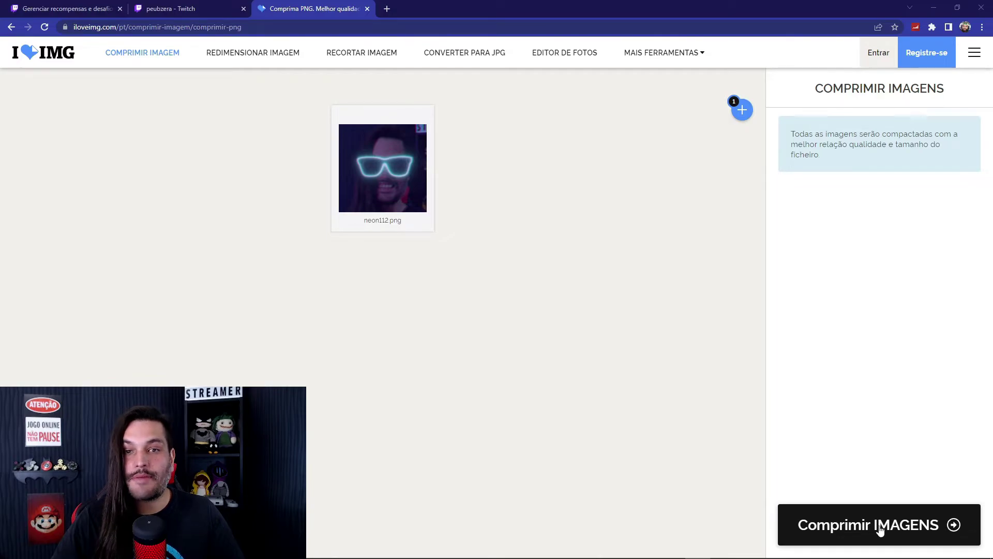
Compress neon112.png and download the compressed image
{"action": "left_click", "coordinate": [879, 526]}
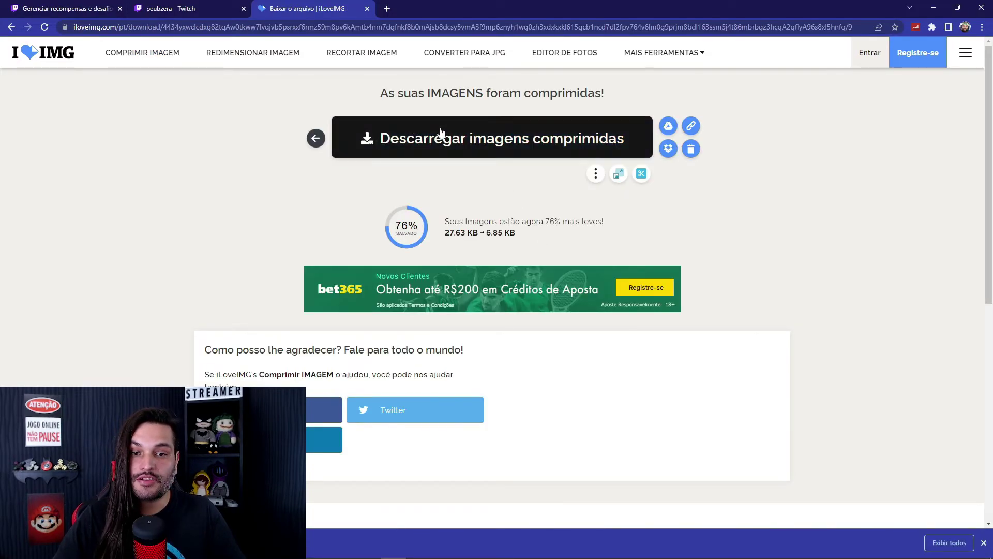
{"action": "left_click", "coordinate": [538, 139]}
{"action": "left_click", "coordinate": [62, 542]}
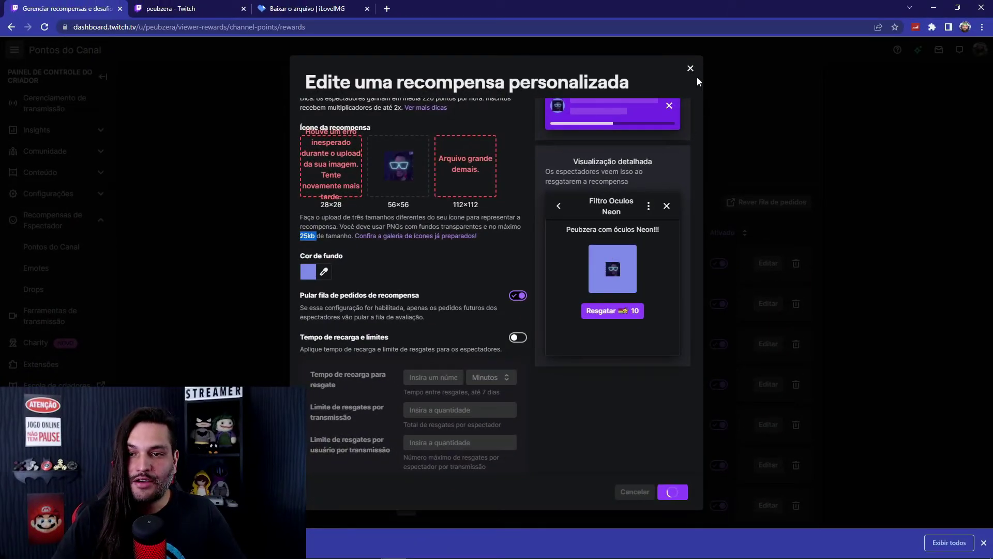
Reopen the Filtro Oculos Neon reward on Twitch, load its 28×28, 56×56 and 112×112 icons with request-queue skipping enabled, and save it
{"action": "left_click", "coordinate": [691, 69]}
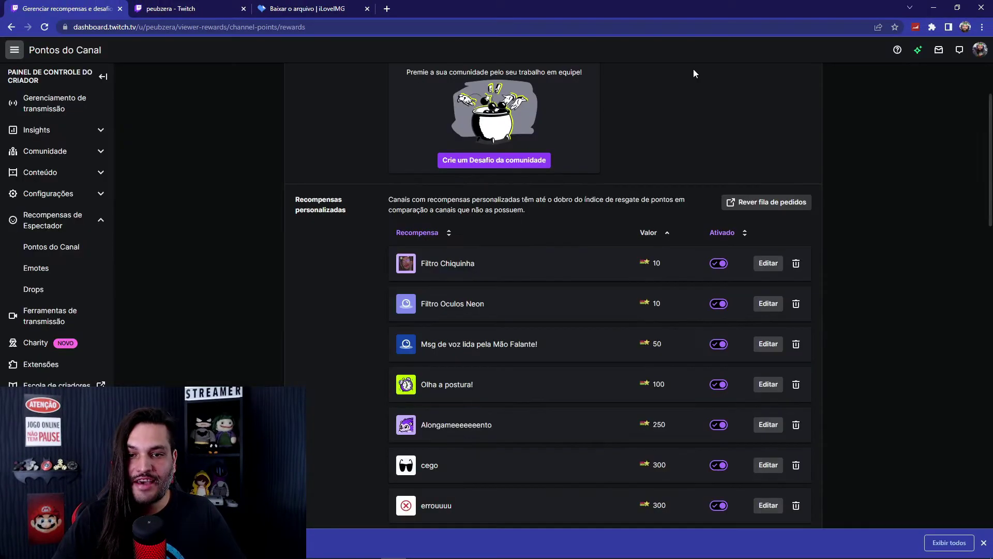
{"action": "left_click", "coordinate": [768, 305]}
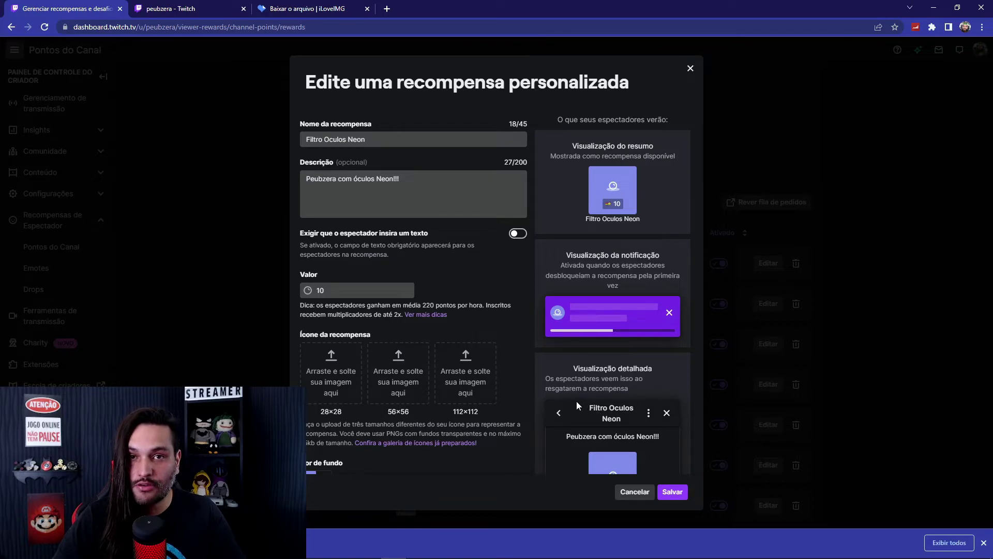
{"action": "scroll", "coordinate": [520, 340], "scroll_direction": "down", "scroll_amount": 2}
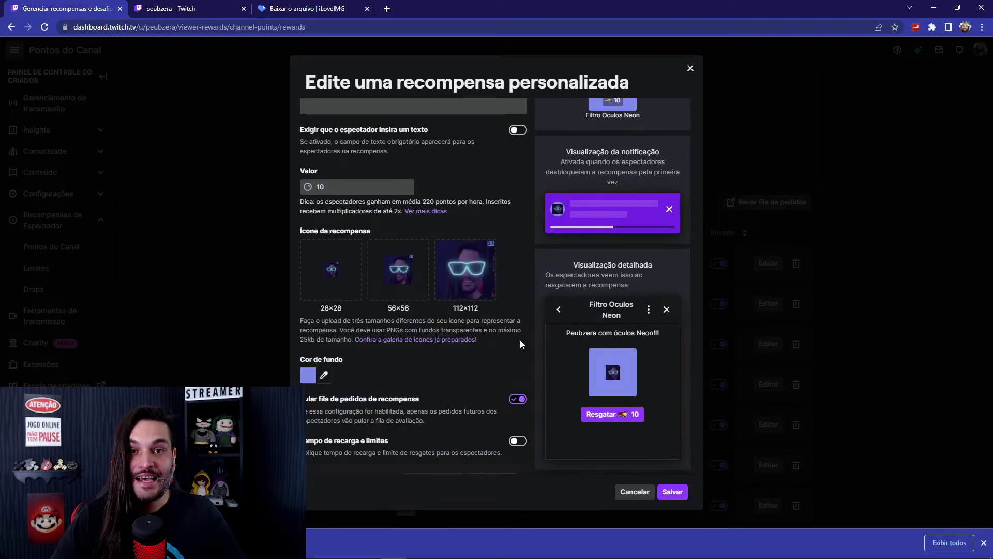
{"action": "left_click", "coordinate": [673, 491]}
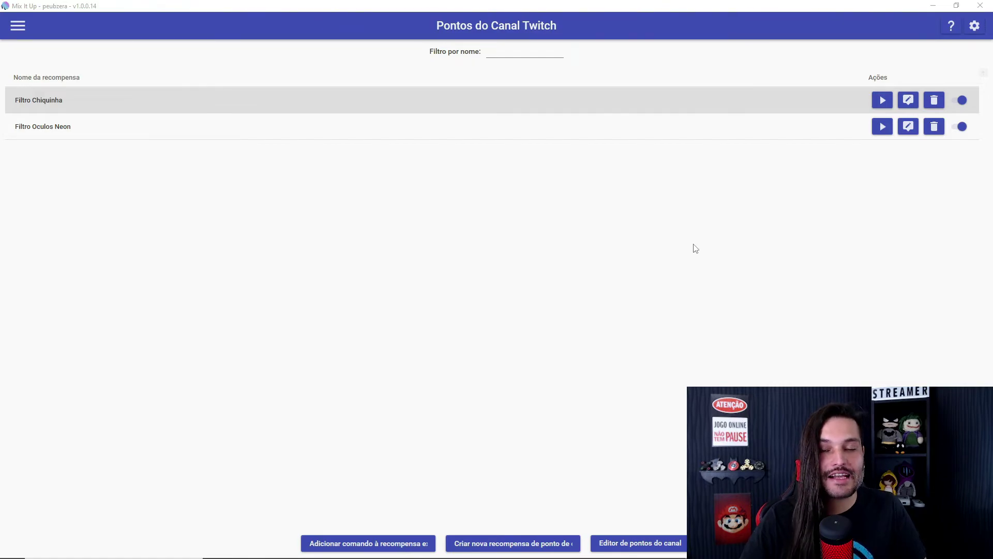
Switch to Mix It Up and add an Entrada (Teclado & Mouse) action to the Filtro Oculos Neon command
{"action": "left_click", "coordinate": [56, 132]}
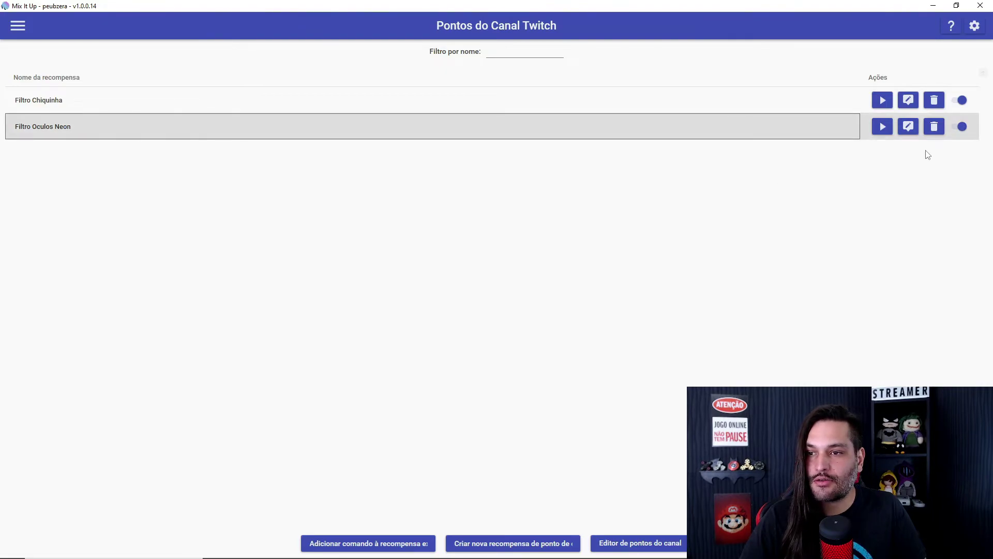
{"action": "left_click", "coordinate": [909, 127]}
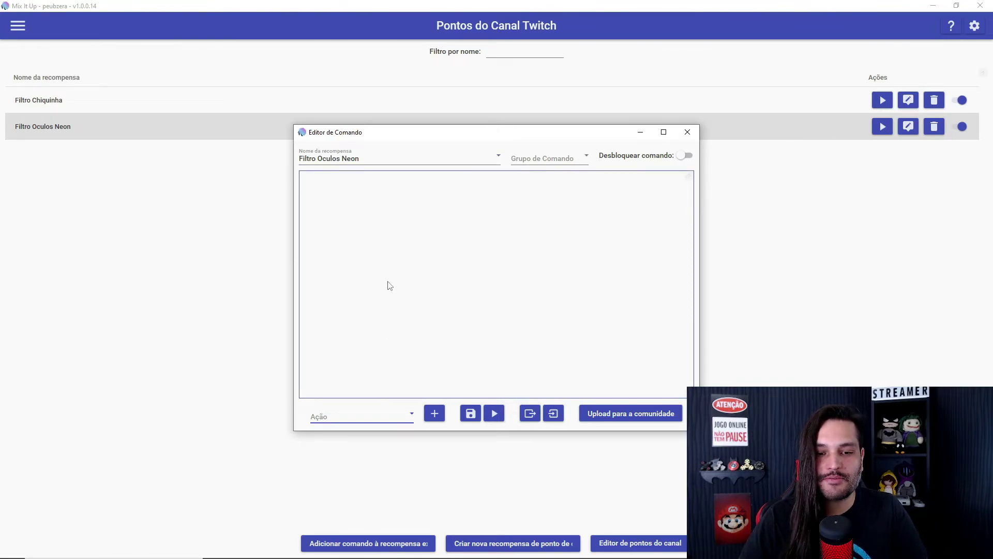
{"action": "left_click", "coordinate": [336, 418]}
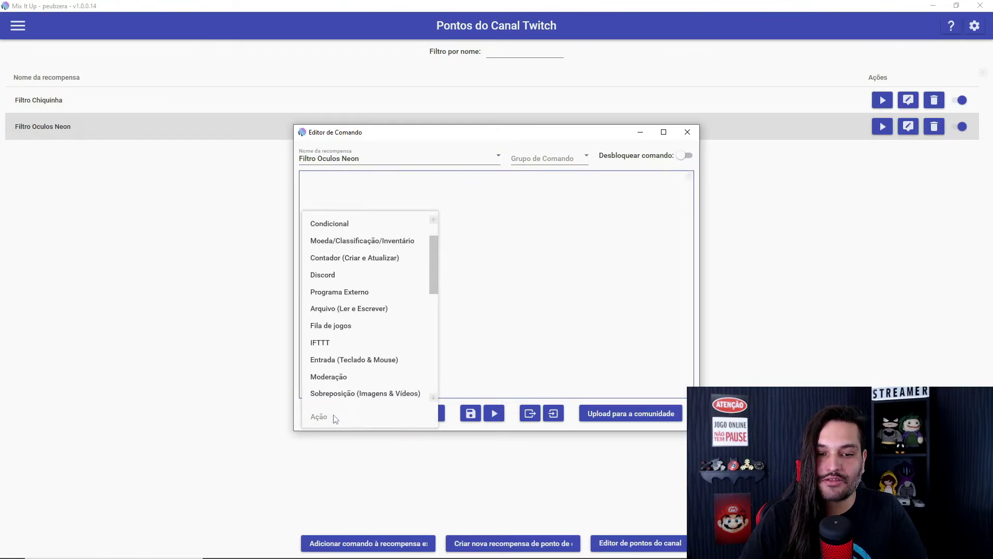
{"action": "scroll", "coordinate": [342, 373], "scroll_direction": "down", "scroll_amount": 1}
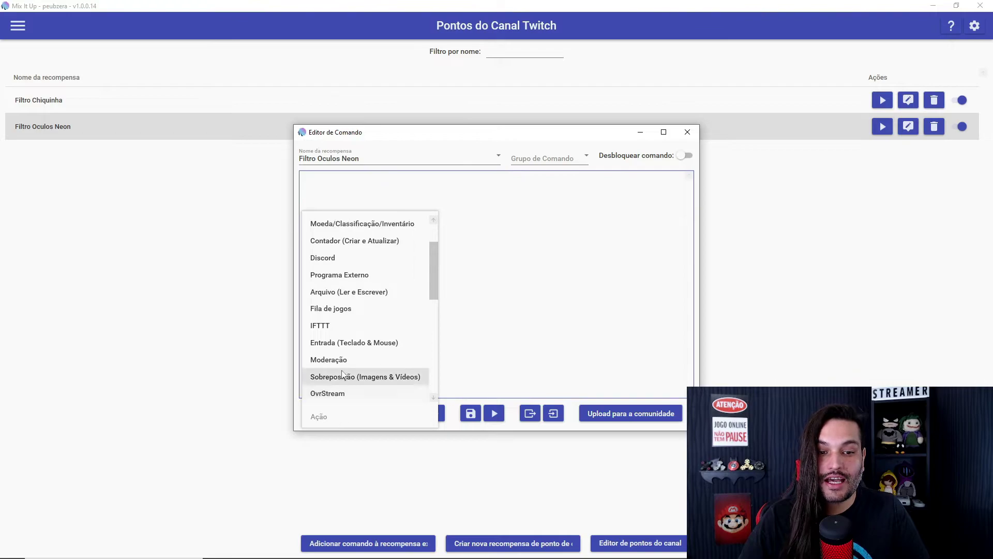
{"action": "left_click", "coordinate": [385, 344]}
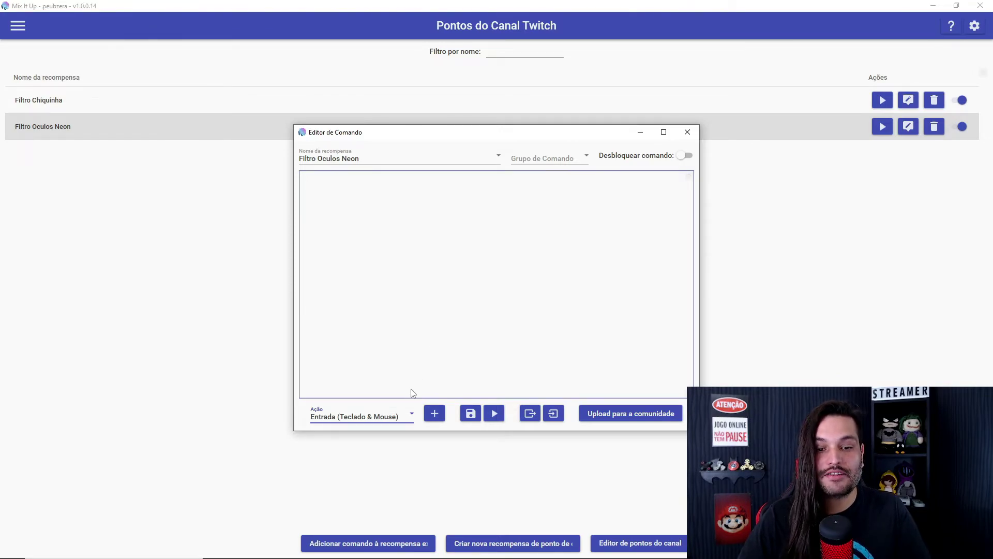
{"action": "left_click", "coordinate": [434, 413]}
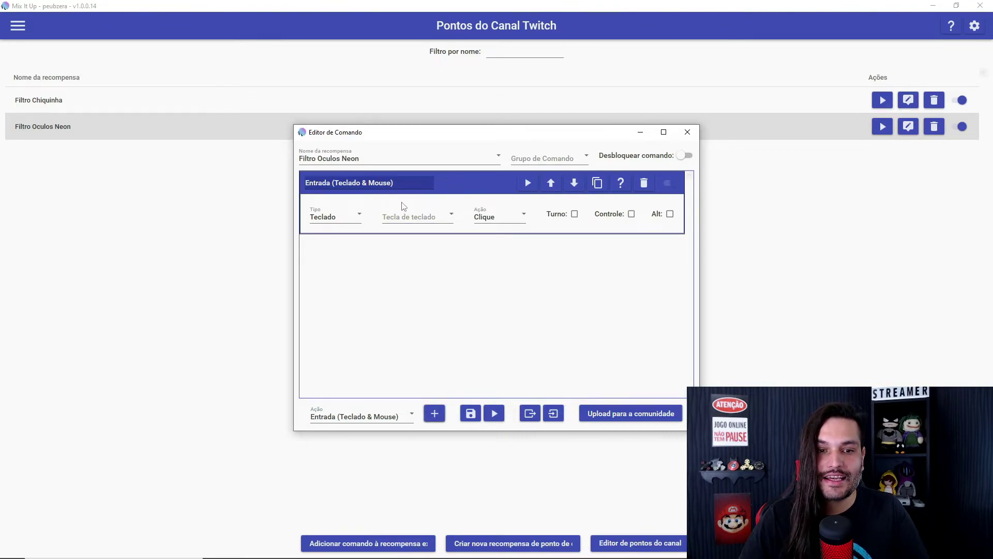
Configure the input action as a keyboard click of key 3 with the Controle modifier enabled
{"action": "left_click", "coordinate": [332, 216]}
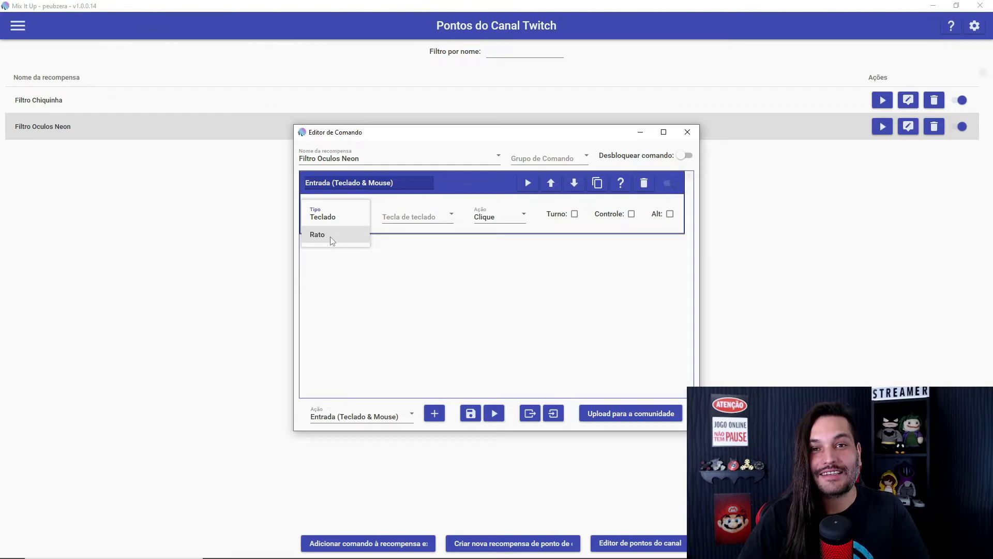
{"action": "left_click", "coordinate": [411, 221]}
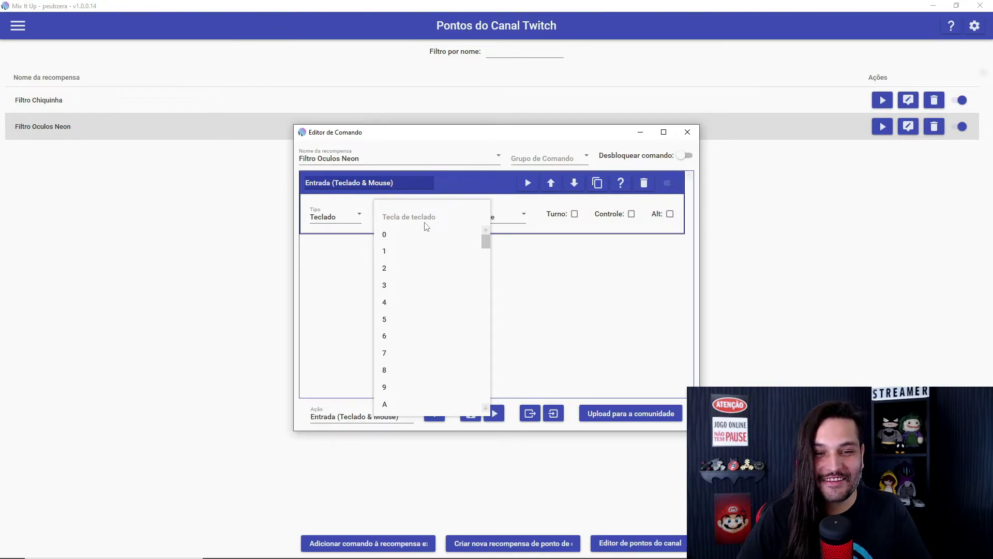
{"action": "left_click", "coordinate": [396, 284]}
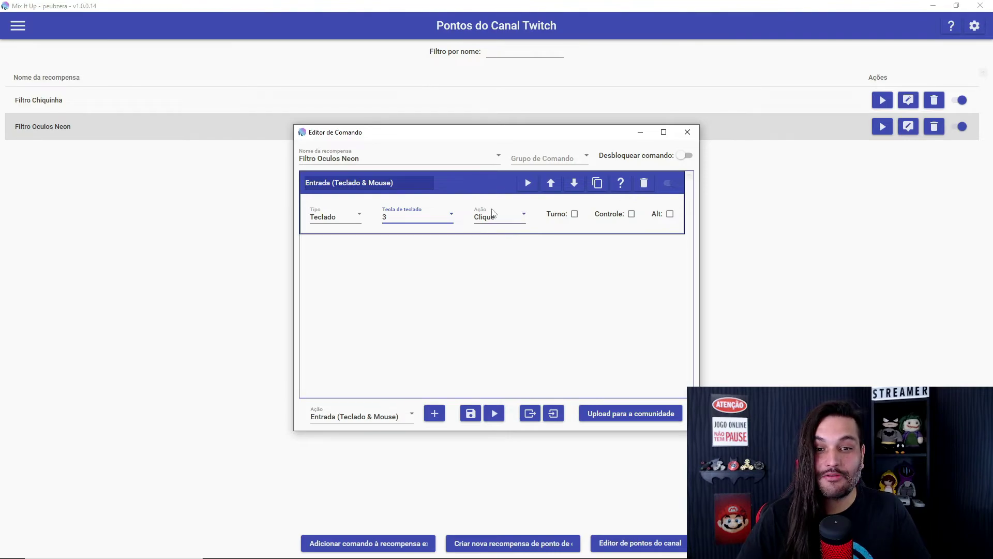
{"action": "left_click", "coordinate": [631, 215]}
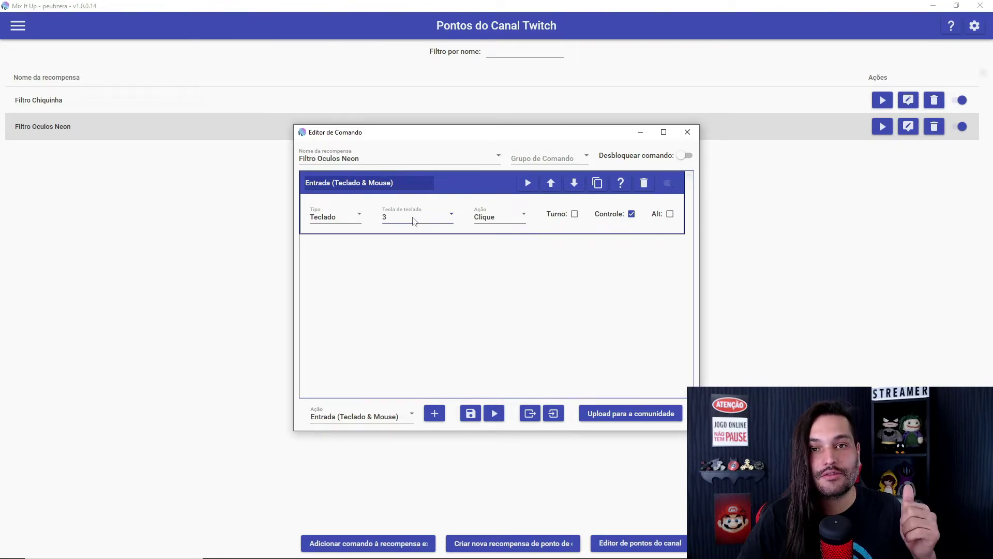
Add an Esperar action after the keyboard input and set its duration to 5 seconds
{"action": "left_click", "coordinate": [365, 422]}
{"action": "scroll", "coordinate": [429, 326], "scroll_direction": "down", "scroll_amount": 2}
{"action": "scroll", "coordinate": [425, 367], "scroll_direction": "down", "scroll_amount": 2}
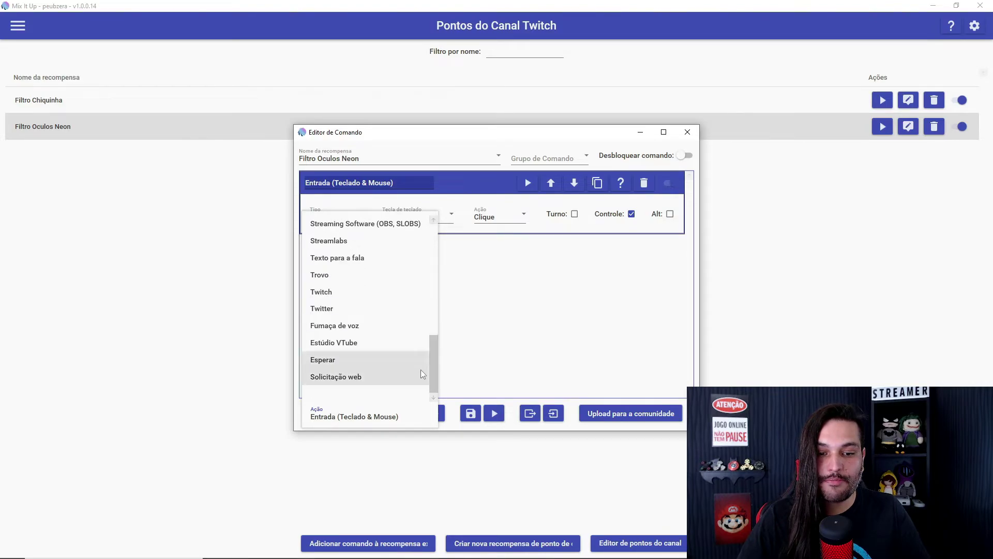
{"action": "left_click", "coordinate": [330, 362]}
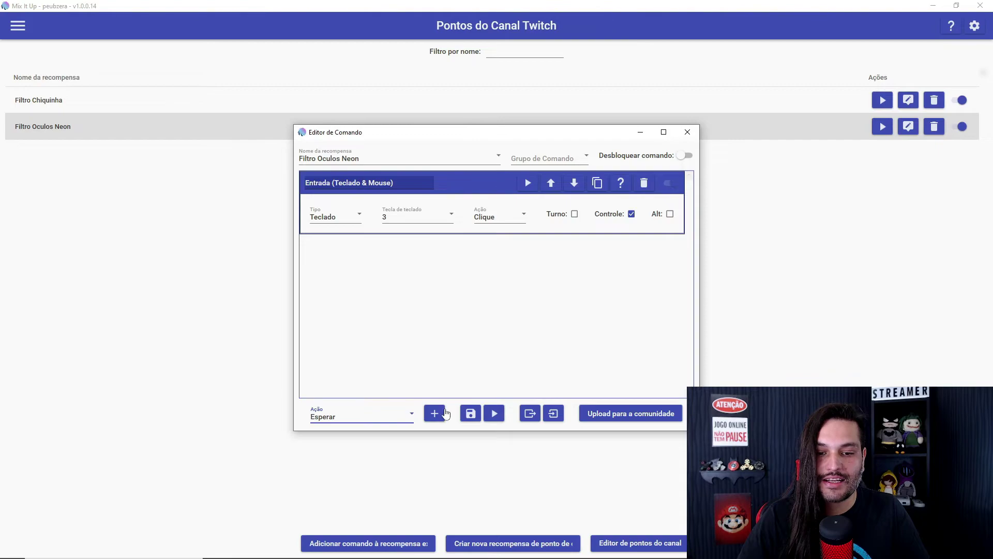
{"action": "left_click", "coordinate": [439, 414]}
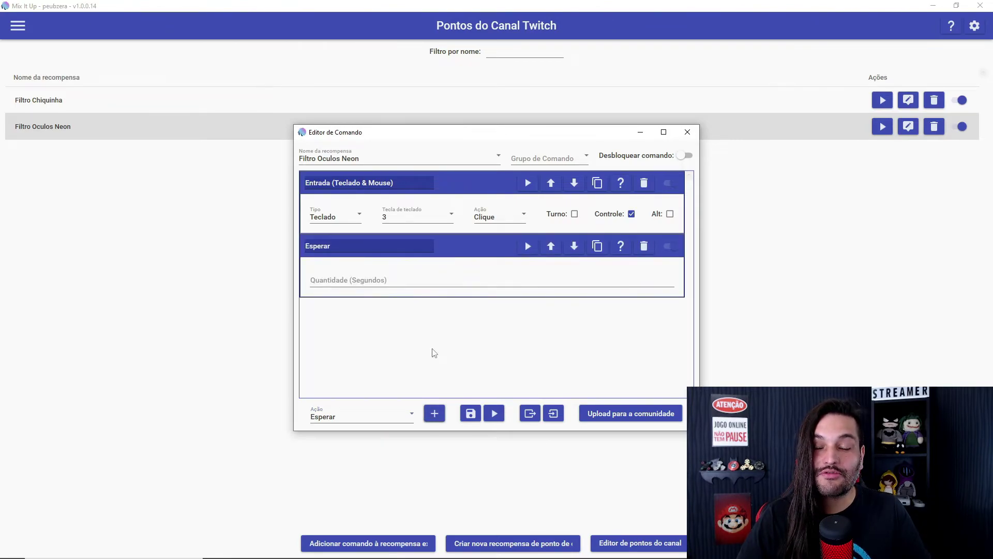
{"action": "left_click", "coordinate": [351, 281]}
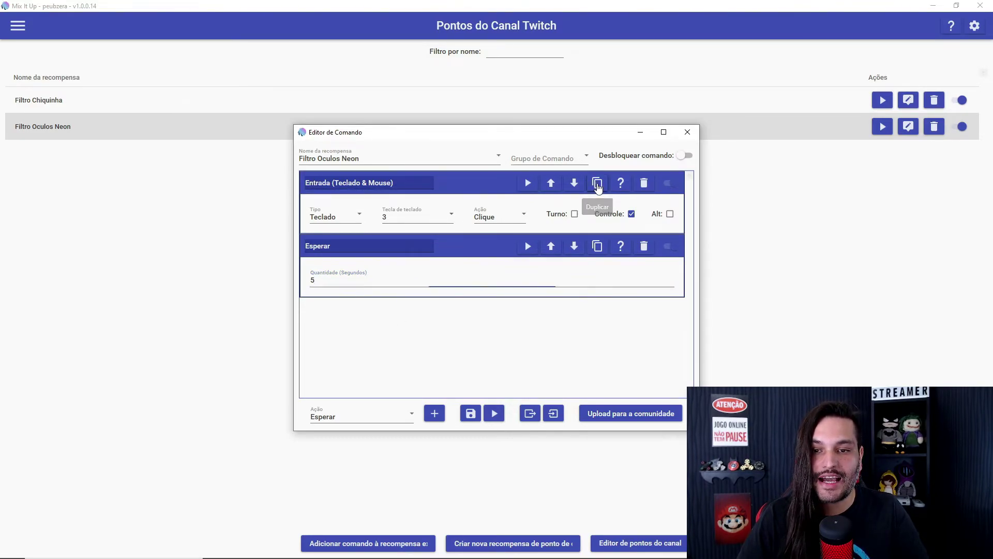
Duplicate the Controle + 3 keyboard action so it follows the wait, and save the command
{"action": "left_click", "coordinate": [597, 185]}
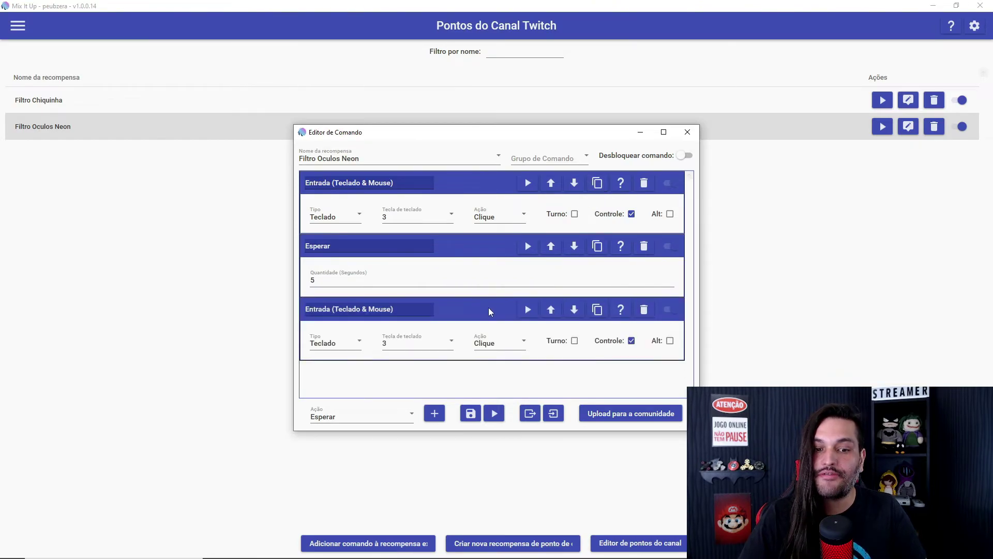
{"action": "left_click", "coordinate": [471, 413]}
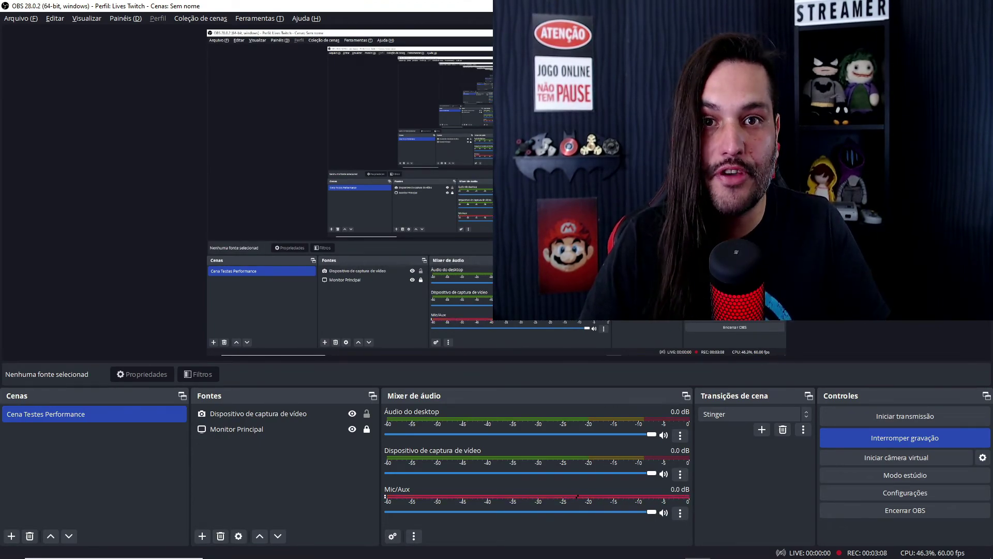
Switch to OBS and check that the Dispositivo de captura de vídeo source uses Snap Camera as its device
{"action": "left_click", "coordinate": [299, 428]}
{"action": "left_click", "coordinate": [303, 414]}
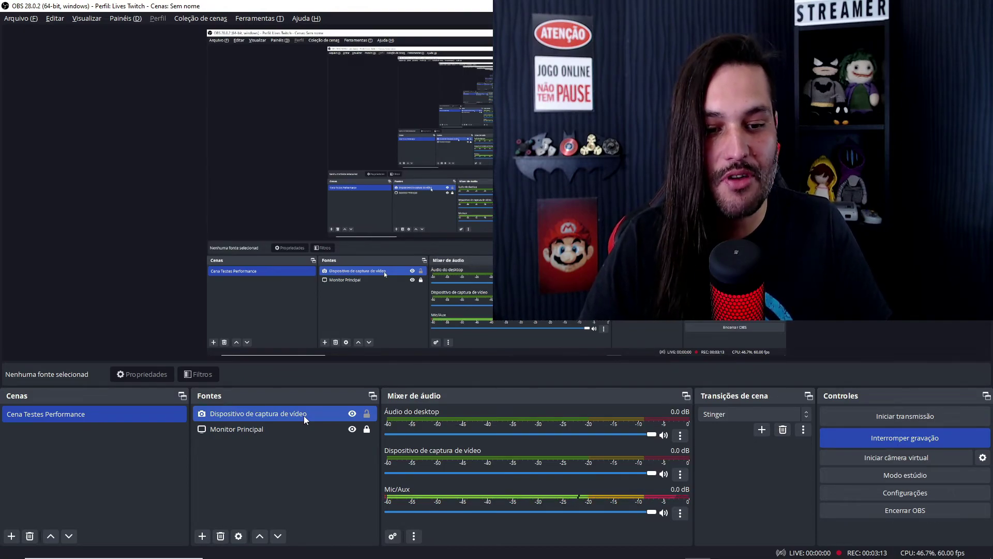
{"action": "double_click", "coordinate": [300, 414]}
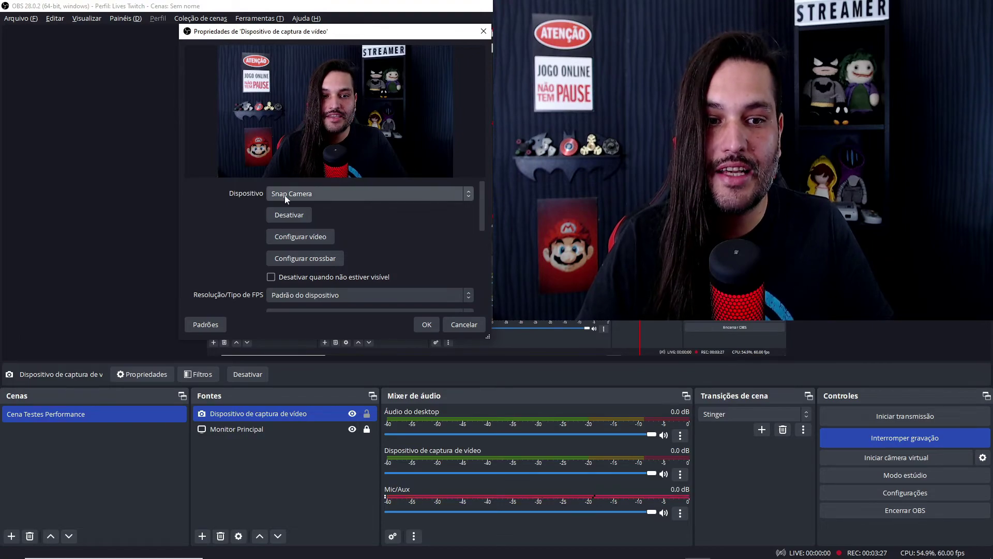
{"action": "left_click", "coordinate": [468, 193]}
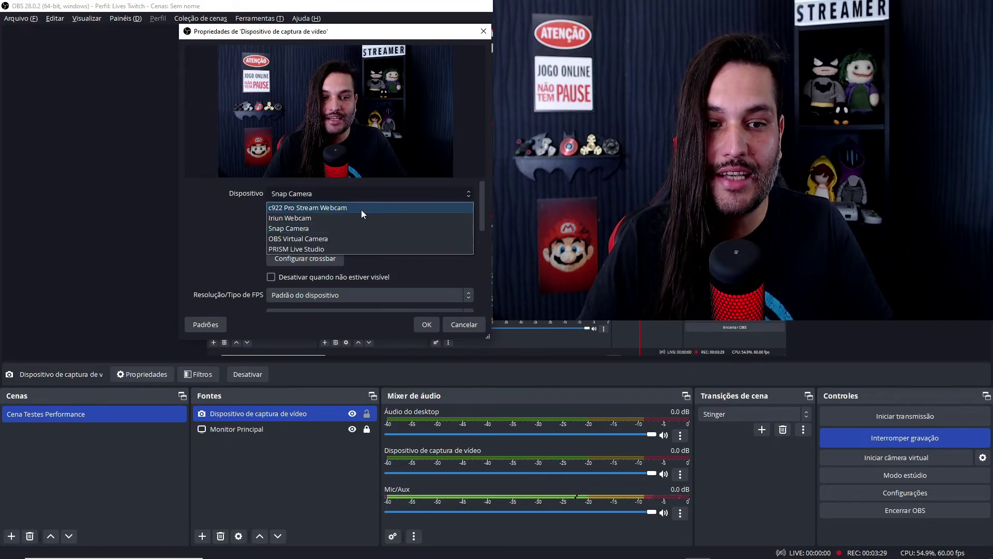
{"action": "left_click", "coordinate": [236, 211]}
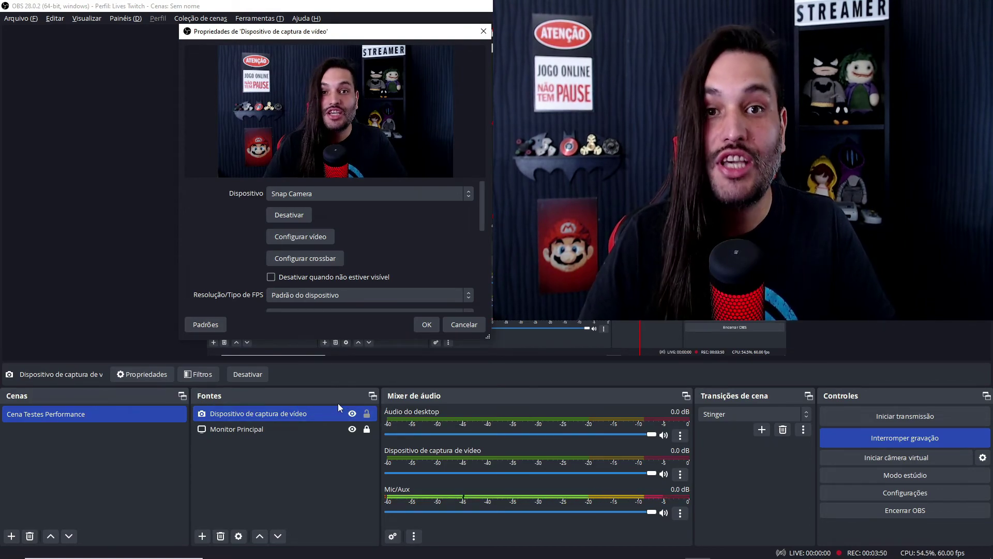
{"action": "left_click", "coordinate": [426, 324]}
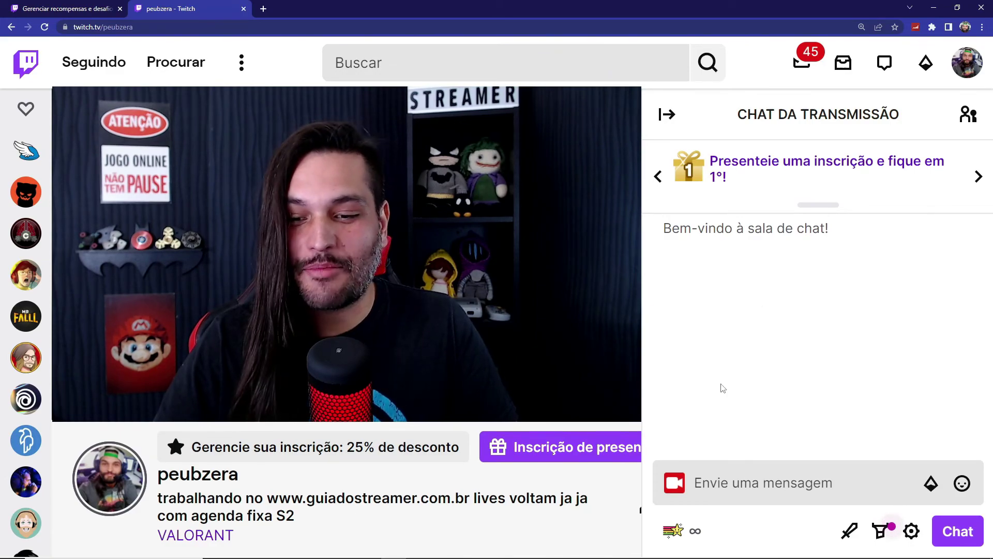
Switch to the Twitch channel page and redeem the Filtro Oculos Neon reward for 10 points
{"action": "left_click", "coordinate": [678, 543]}
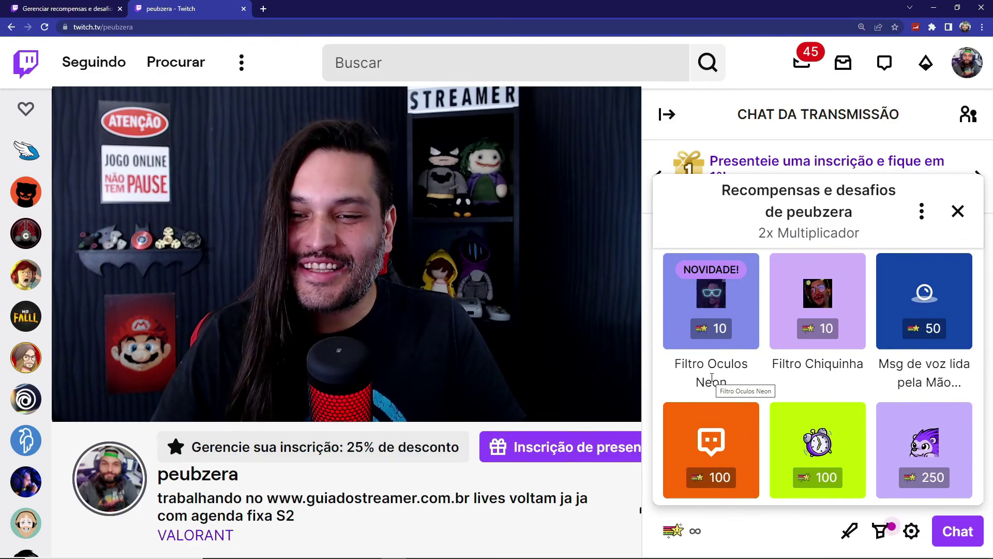
{"action": "left_click", "coordinate": [707, 303]}
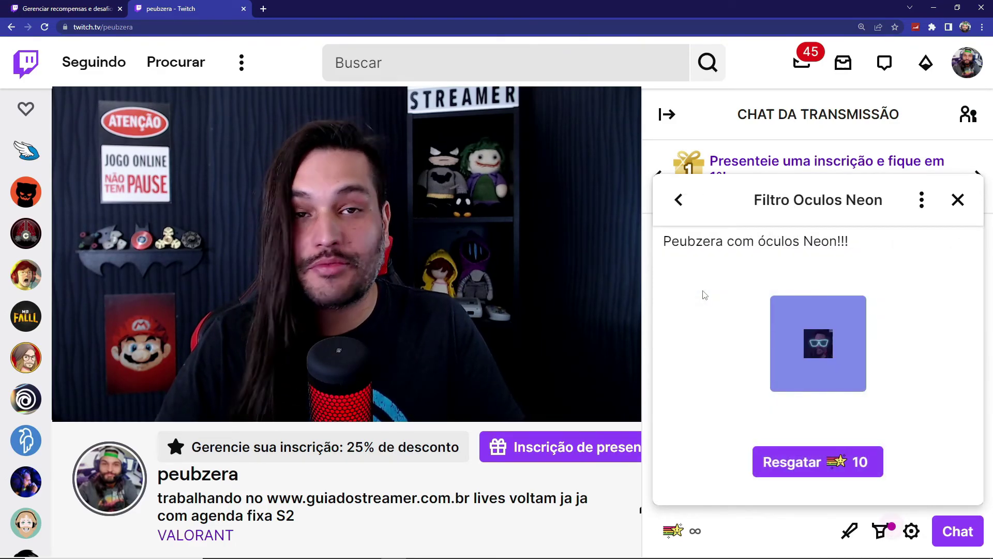
{"action": "left_click", "coordinate": [820, 473]}
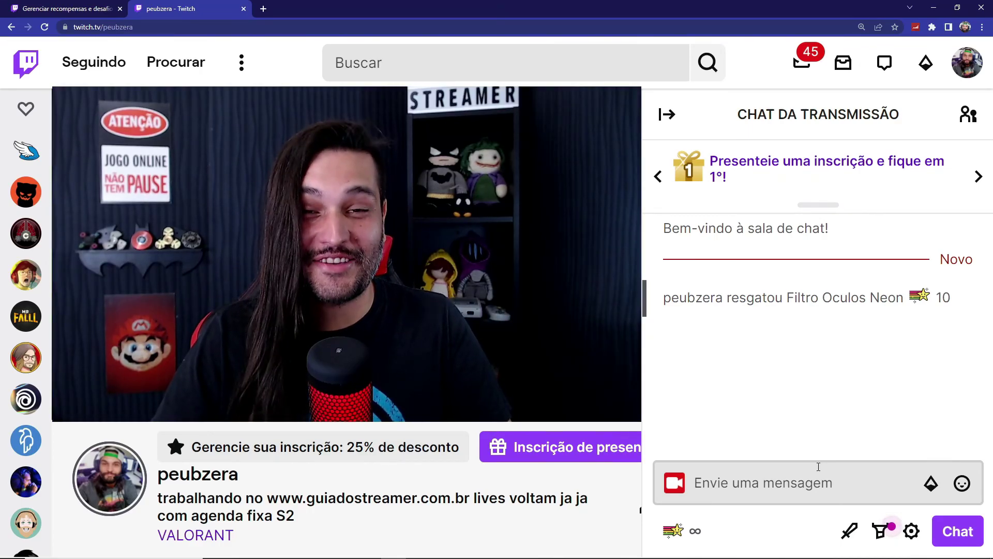
Redeem the Filtro Chiquinha reward for 10 points from the channel's rewards list
{"action": "left_click", "coordinate": [673, 530]}
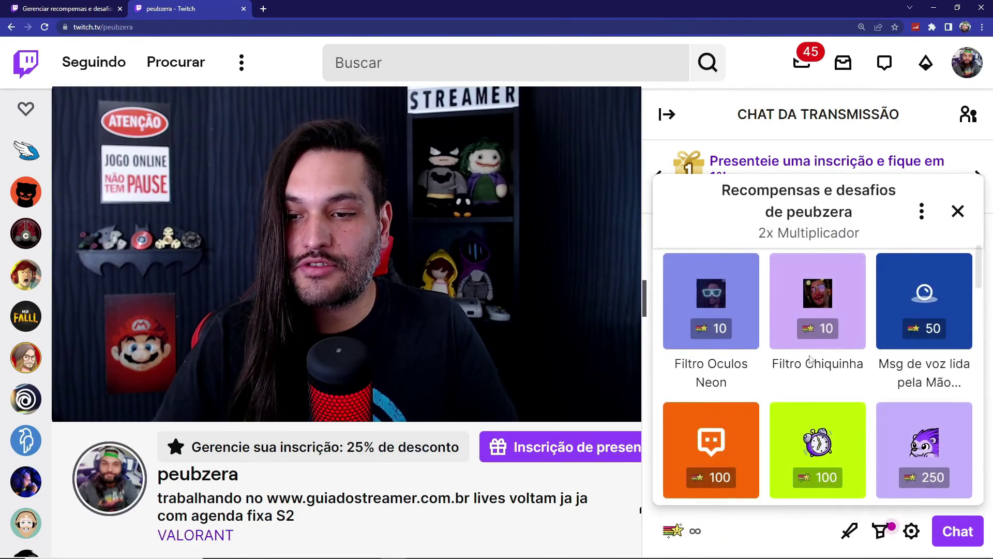
{"action": "left_click", "coordinate": [821, 326]}
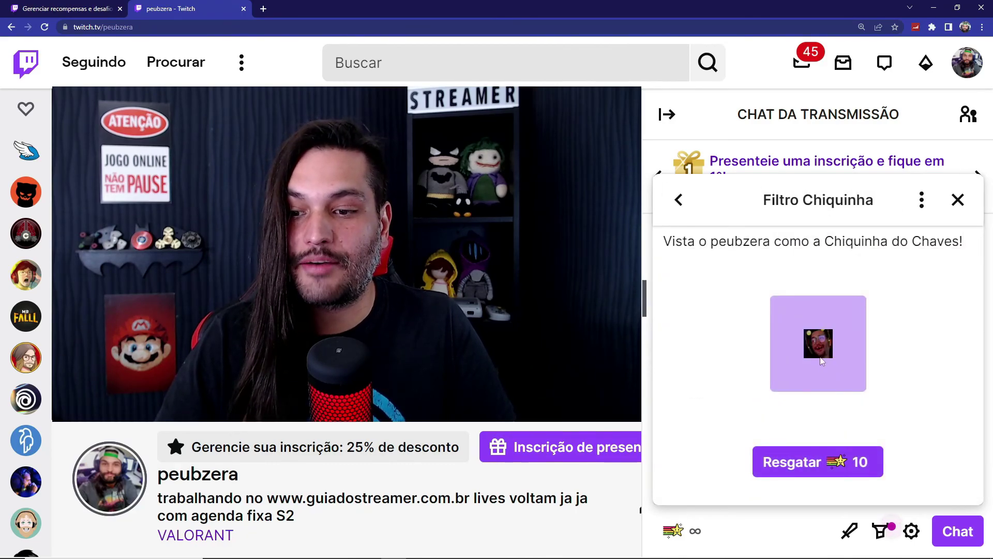
{"action": "left_click", "coordinate": [828, 458]}
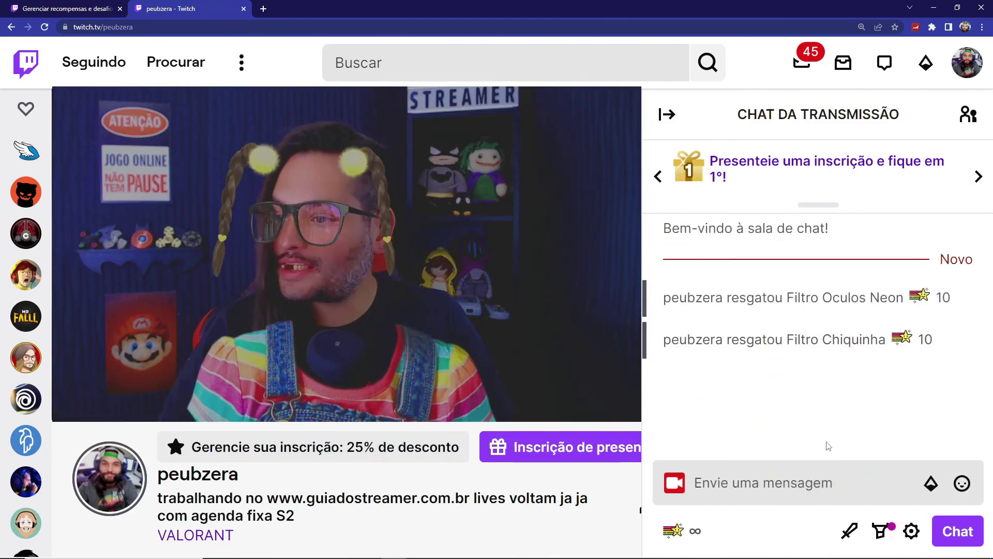